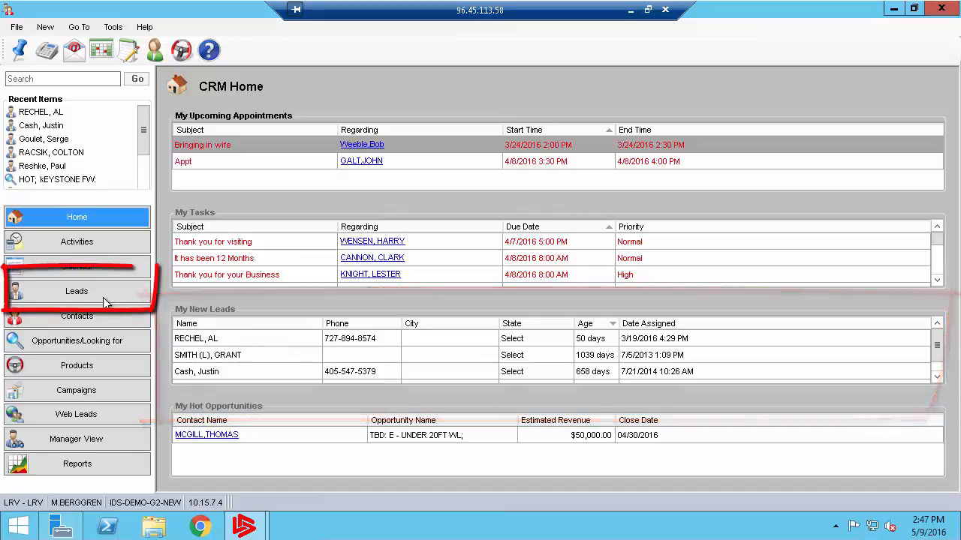
Open the Leads list and search it for Open Leads.
{"action": "left_click", "coordinate": [66, 299]}
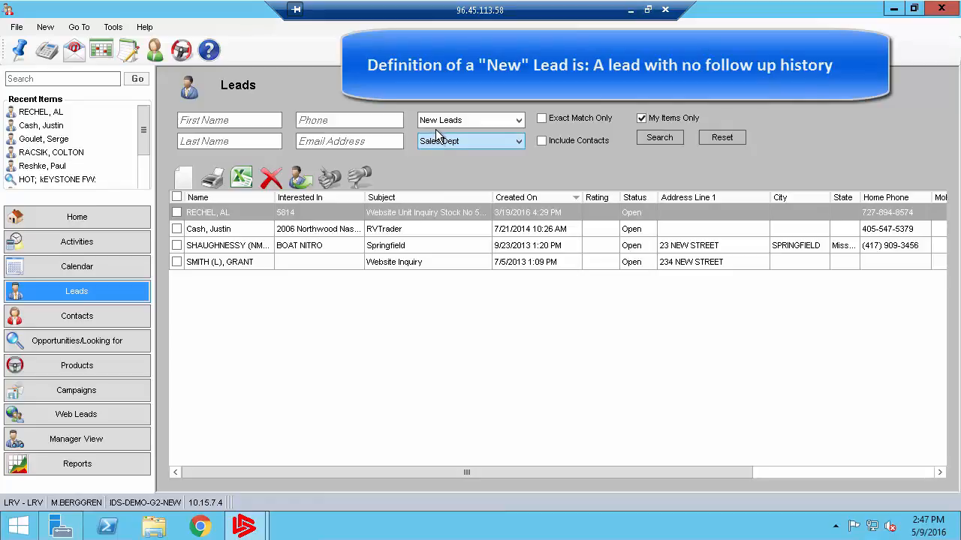
{"action": "left_click", "coordinate": [485, 121]}
{"action": "left_click", "coordinate": [453, 145]}
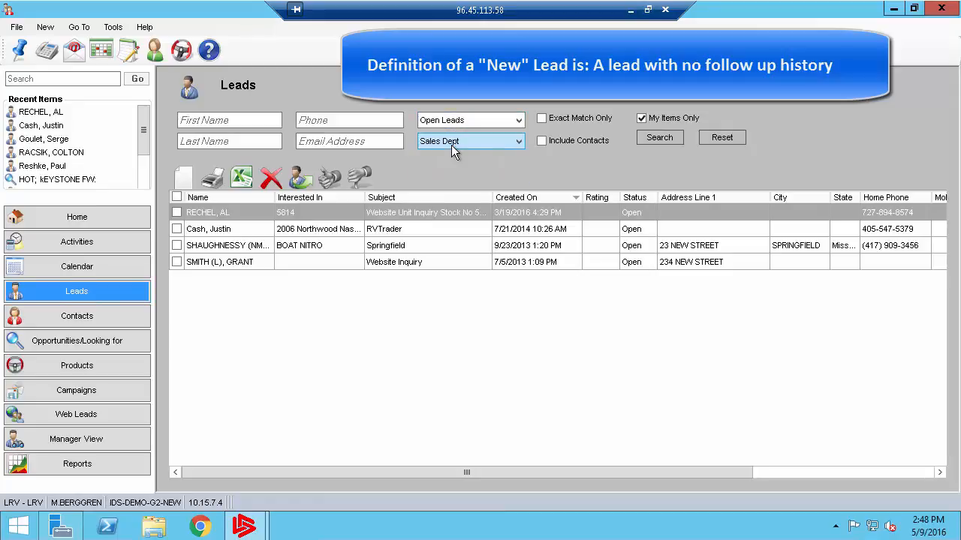
{"action": "left_click", "coordinate": [658, 139]}
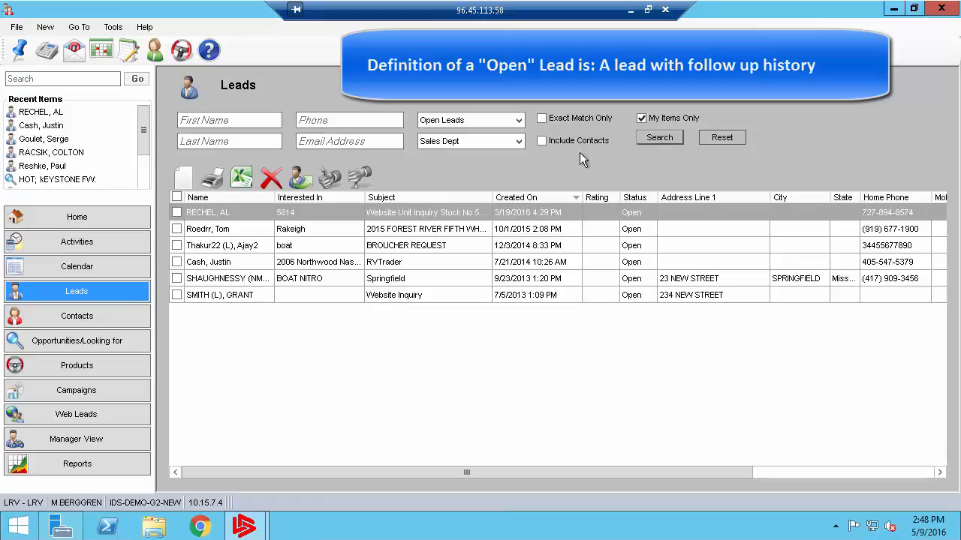
Change the lead status filter to Disqualified Leads and run the search.
{"action": "left_click", "coordinate": [504, 126]}
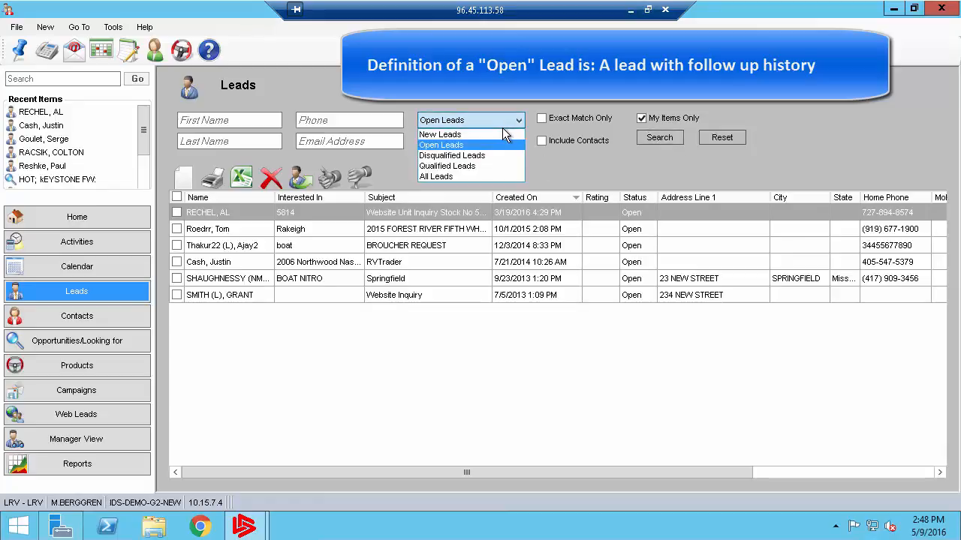
{"action": "left_click", "coordinate": [454, 155]}
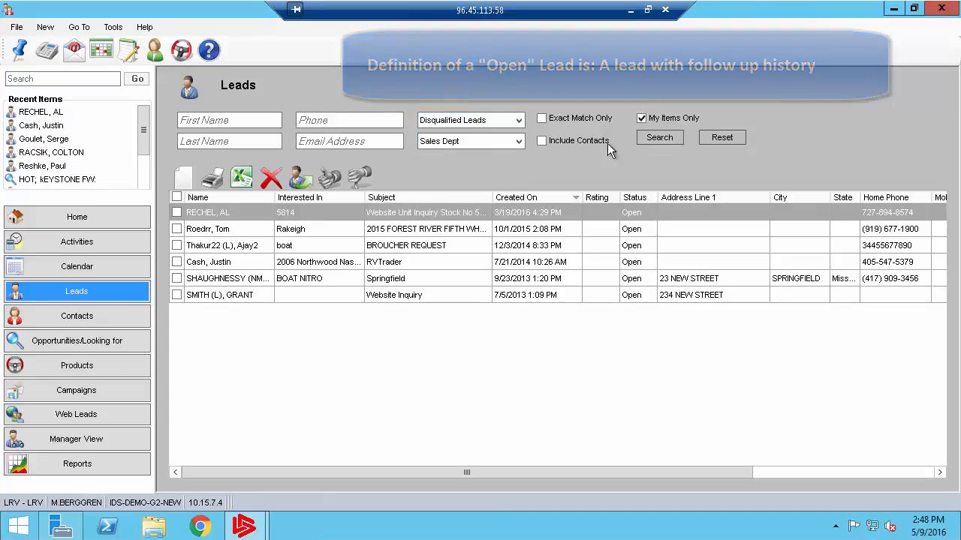
{"action": "left_click", "coordinate": [653, 140]}
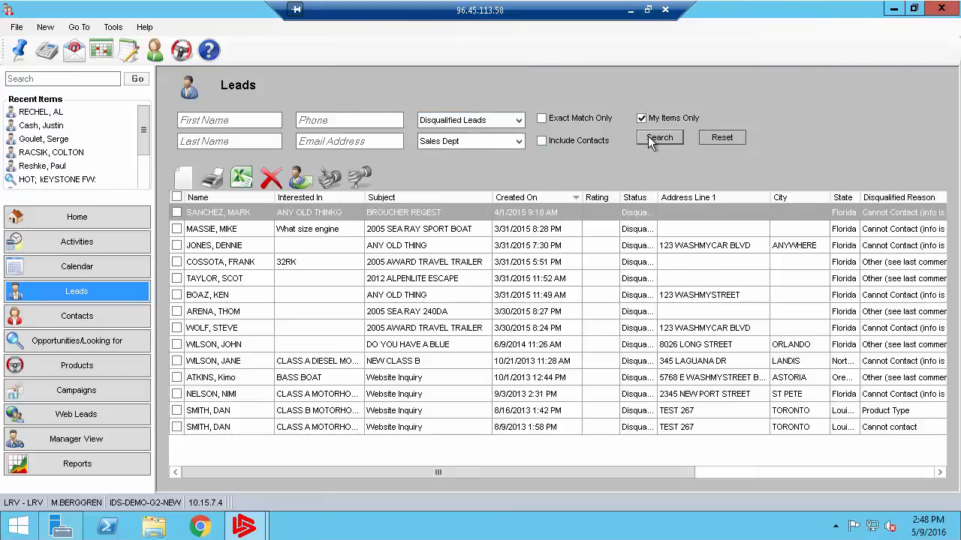
Change the lead status filter to Qualified Leads and run the search.
{"action": "left_click", "coordinate": [484, 123]}
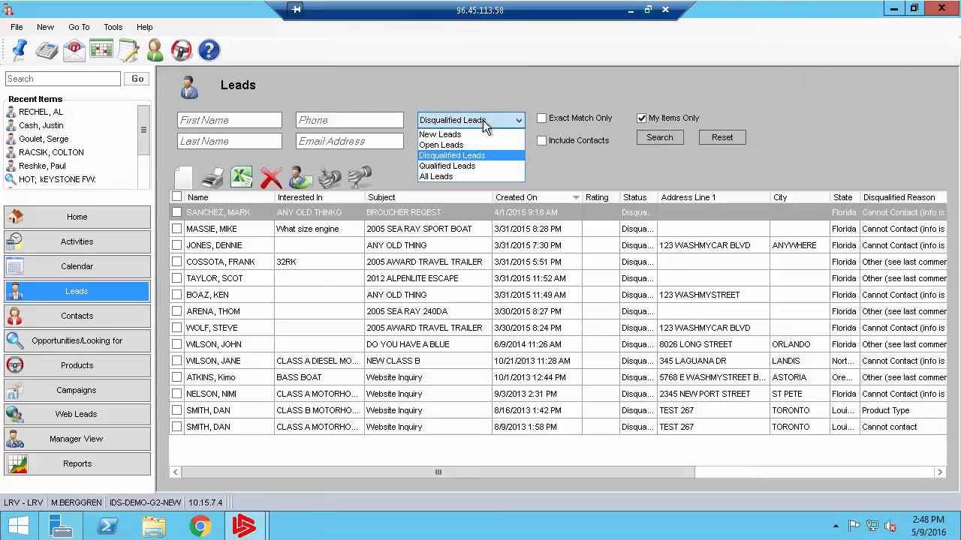
{"action": "left_click", "coordinate": [448, 162]}
{"action": "left_click", "coordinate": [664, 141]}
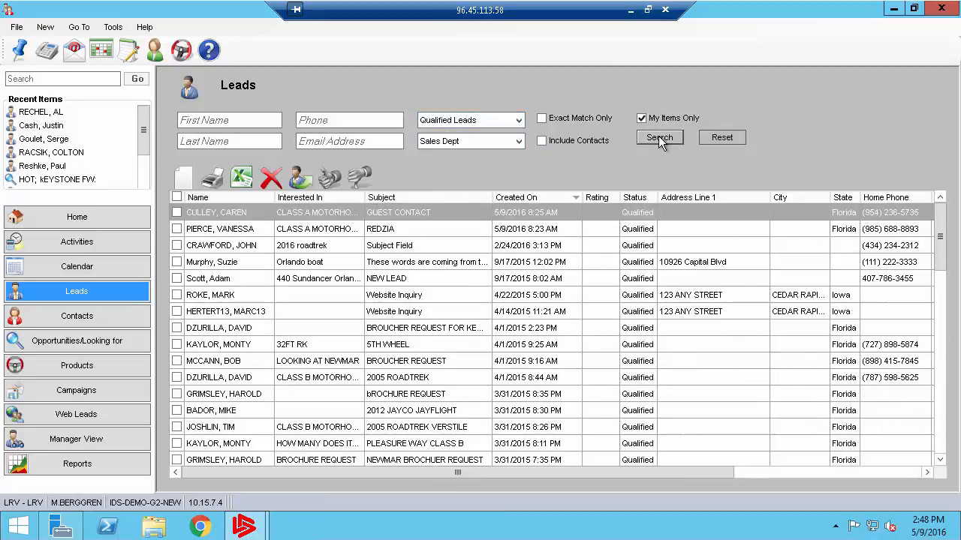
Change the lead status filter to All Leads and run the search.
{"action": "left_click", "coordinate": [503, 124]}
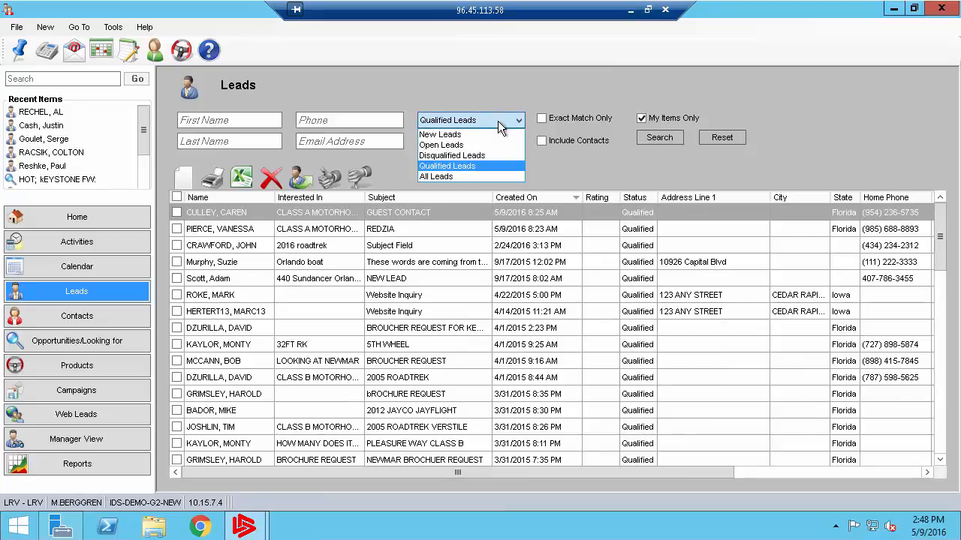
{"action": "left_click", "coordinate": [439, 178]}
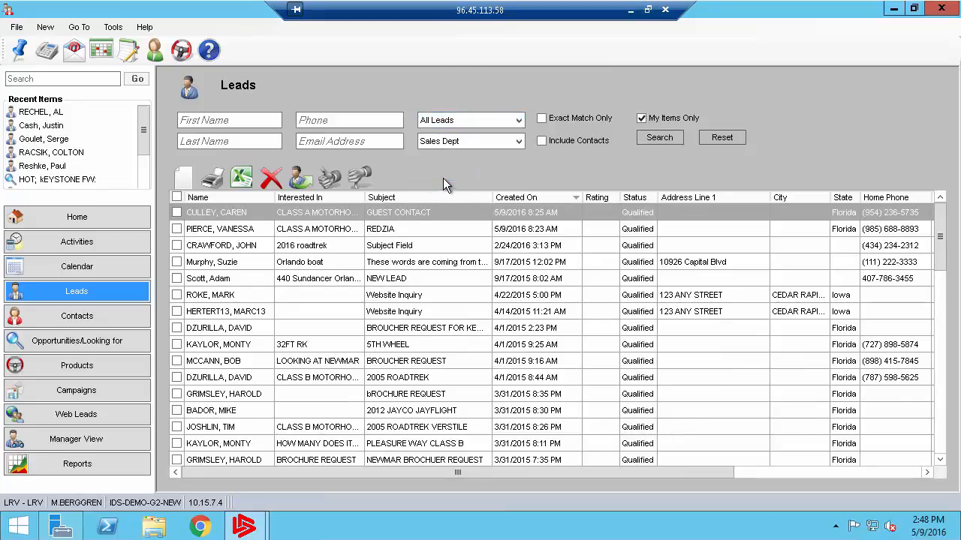
{"action": "left_click", "coordinate": [656, 140]}
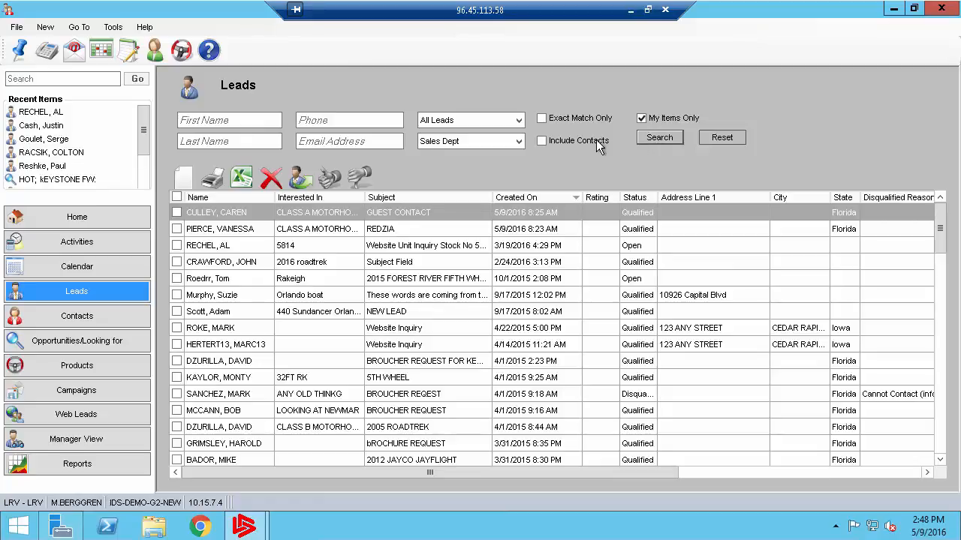
Set the lead status filter back to New Leads and run the search.
{"action": "left_click", "coordinate": [517, 121]}
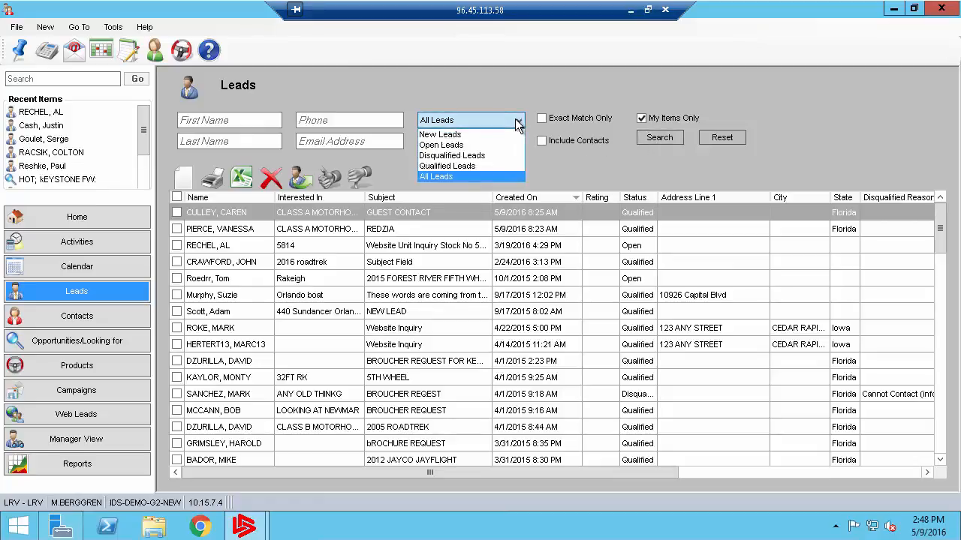
{"action": "left_click", "coordinate": [459, 135]}
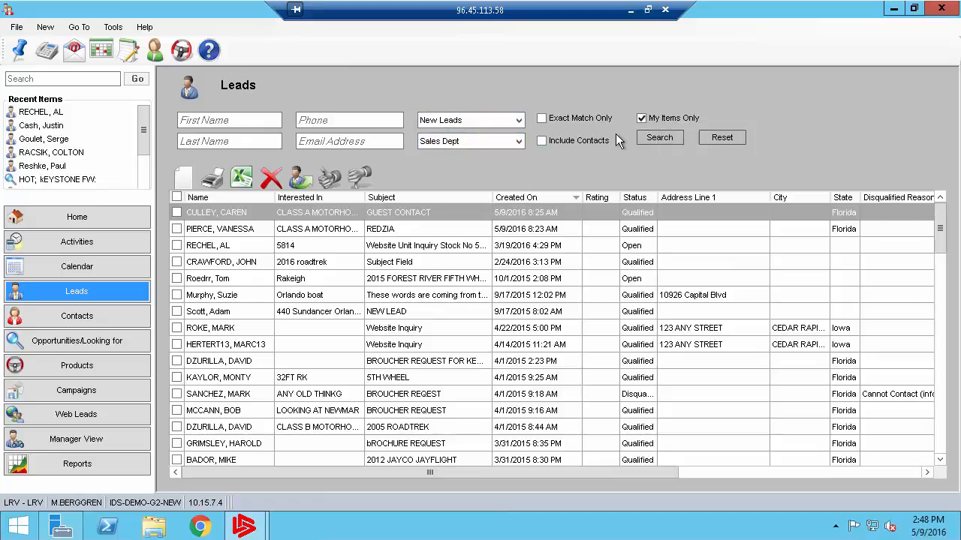
{"action": "left_click", "coordinate": [658, 141]}
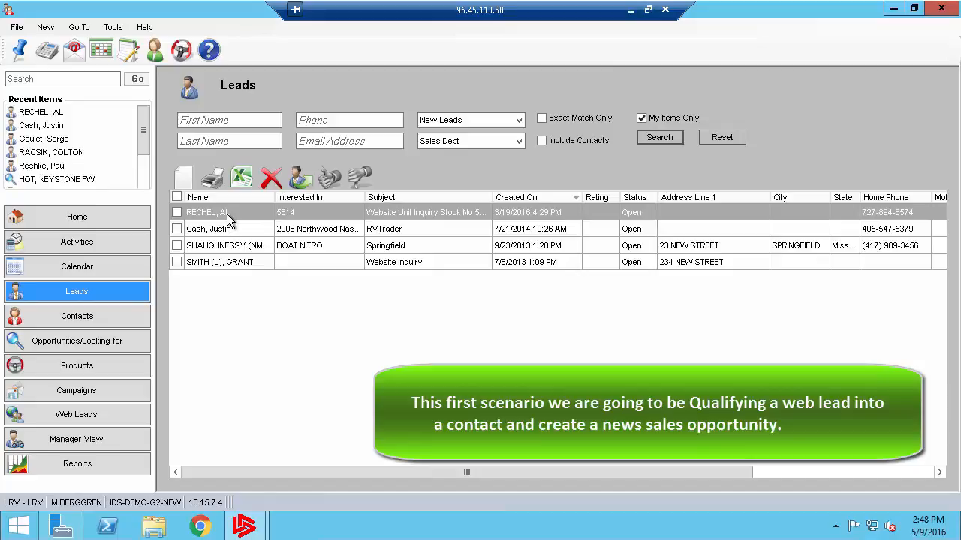
Open the lead interested in unit 5814 and review the "Per your request" email among its open activities down to the signature.
{"action": "double_click", "coordinate": [227, 214]}
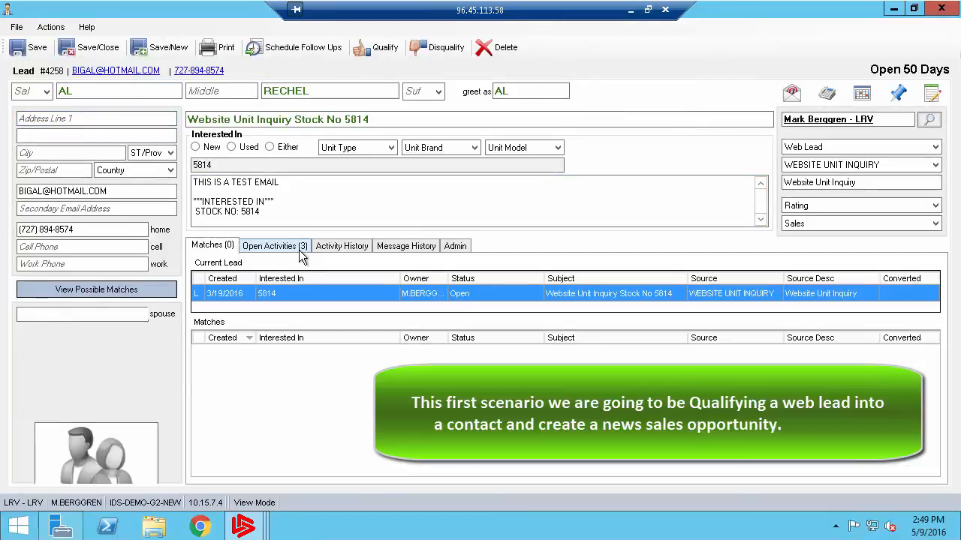
{"action": "left_click", "coordinate": [277, 249]}
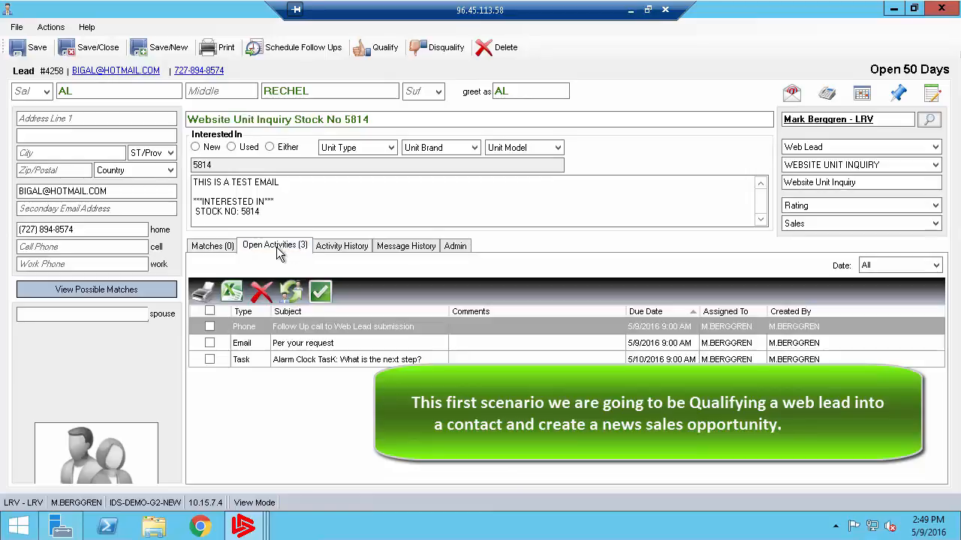
{"action": "double_click", "coordinate": [311, 347]}
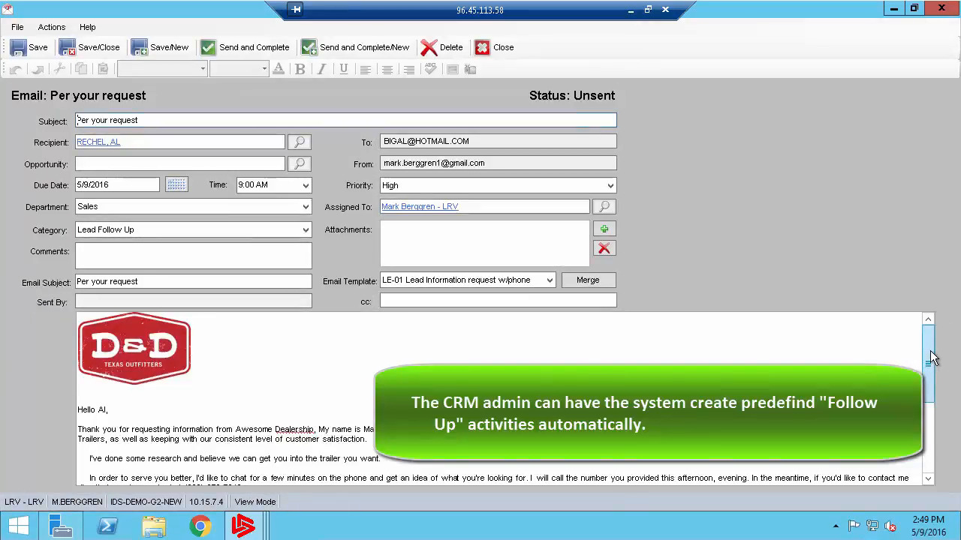
{"action": "left_click_drag", "start_coordinate": [930, 359], "coordinate": [931, 433]}
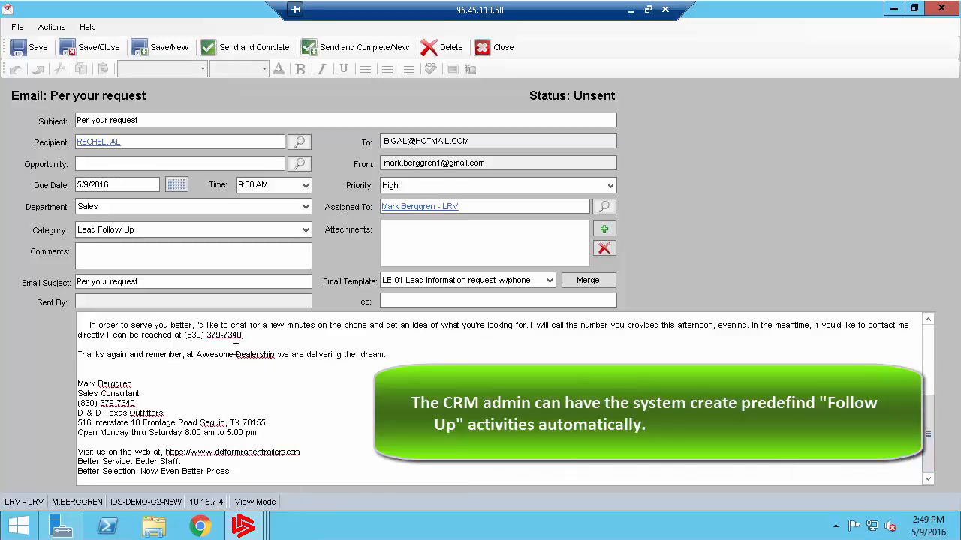
Insert the sales consultant's own photo on a new line below "Sales Consultant" in the email signature, and send and complete the email.
{"action": "left_click", "coordinate": [143, 393]}
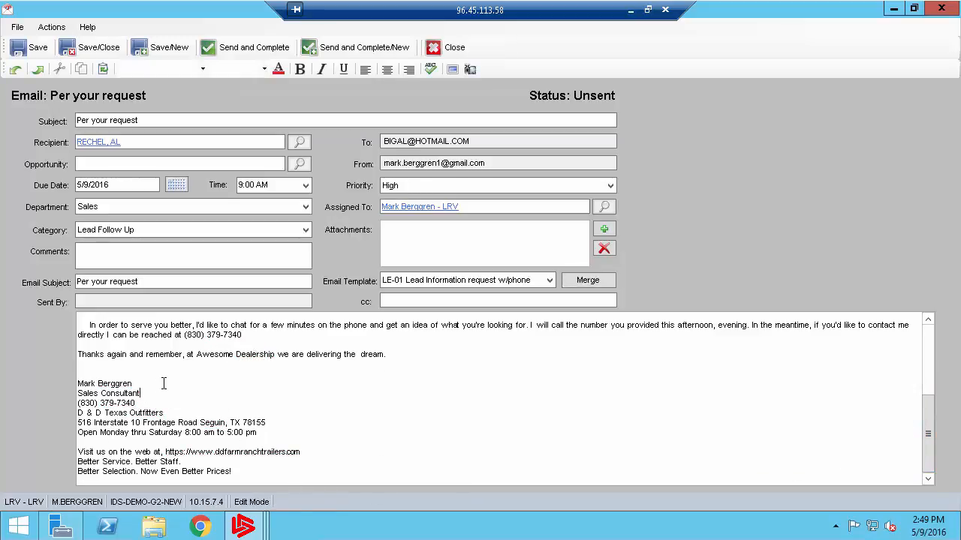
{"action": "key", "text": "Return"}
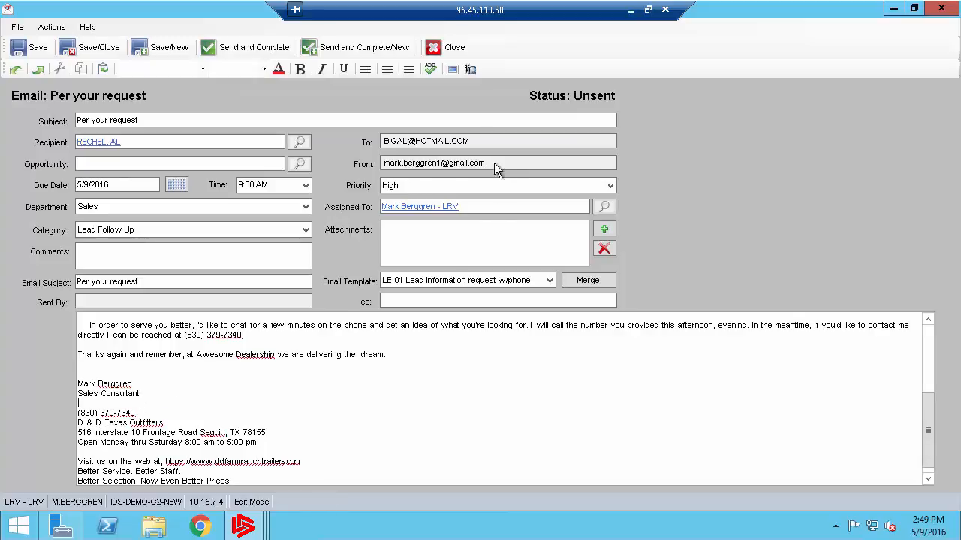
{"action": "left_click", "coordinate": [453, 71]}
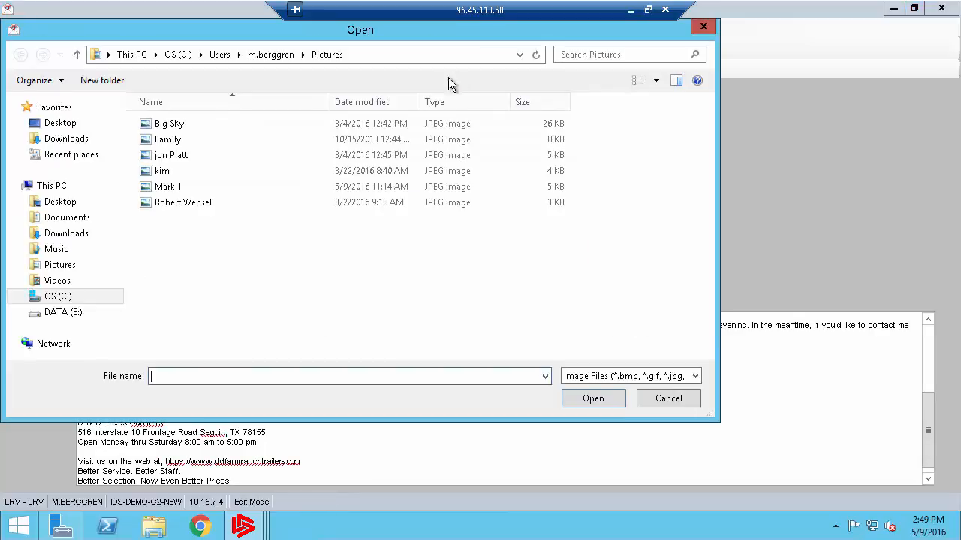
{"action": "left_click", "coordinate": [169, 187]}
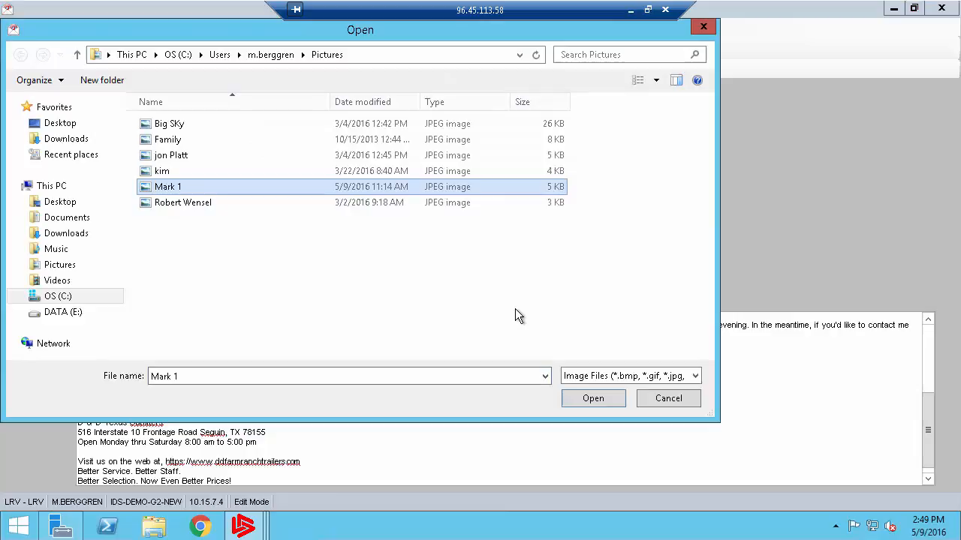
{"action": "left_click", "coordinate": [591, 404]}
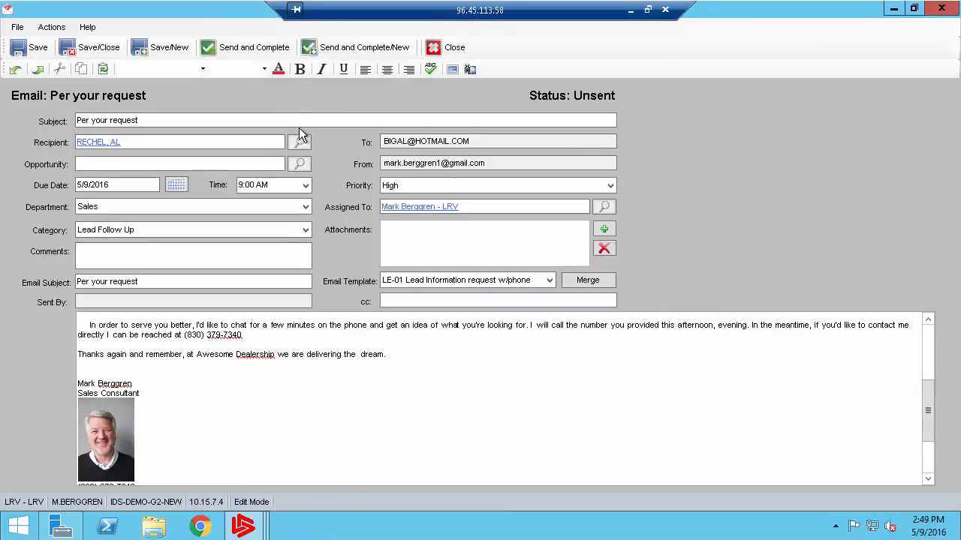
{"action": "left_click", "coordinate": [254, 48]}
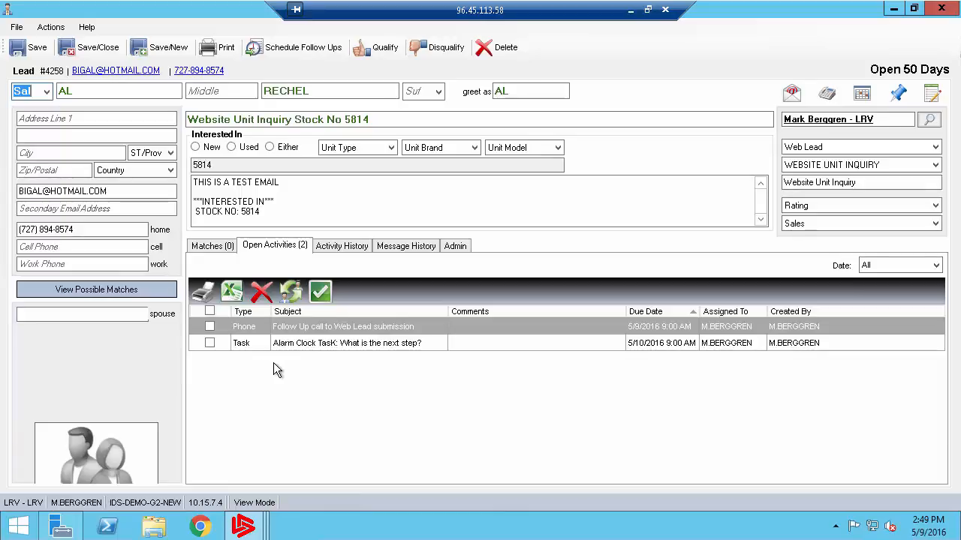
In the follow-up phone call, comment that the customer (by first name) "is interested and asked I call on Friday", and complete it with a new call.
{"action": "double_click", "coordinate": [296, 328]}
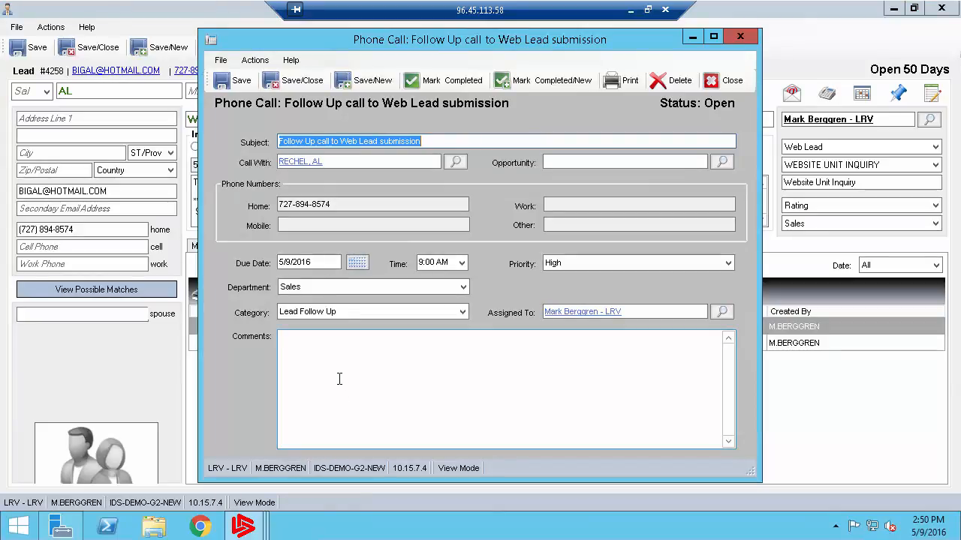
{"action": "left_click", "coordinate": [319, 358]}
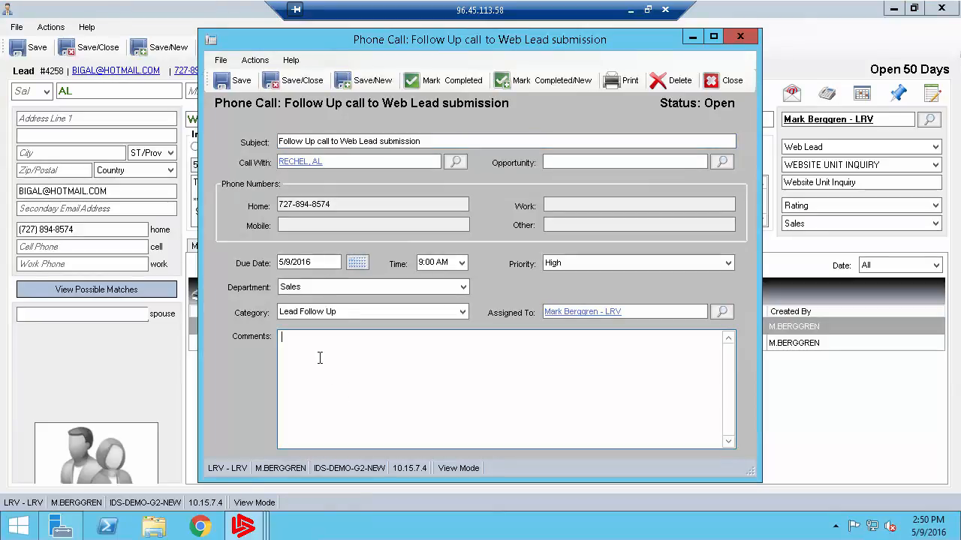
{"action": "type", "text": "Al is int"}
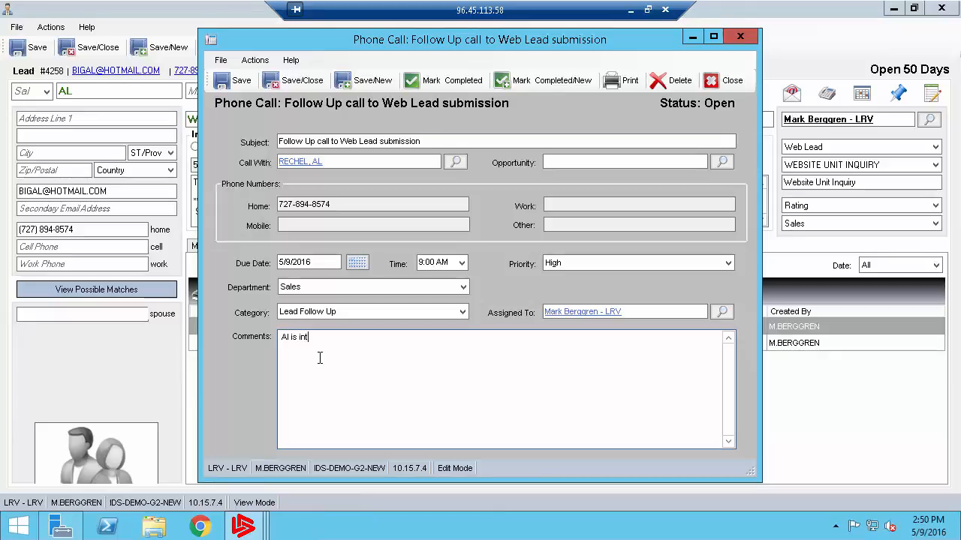
{"action": "type", "text": "erested and "}
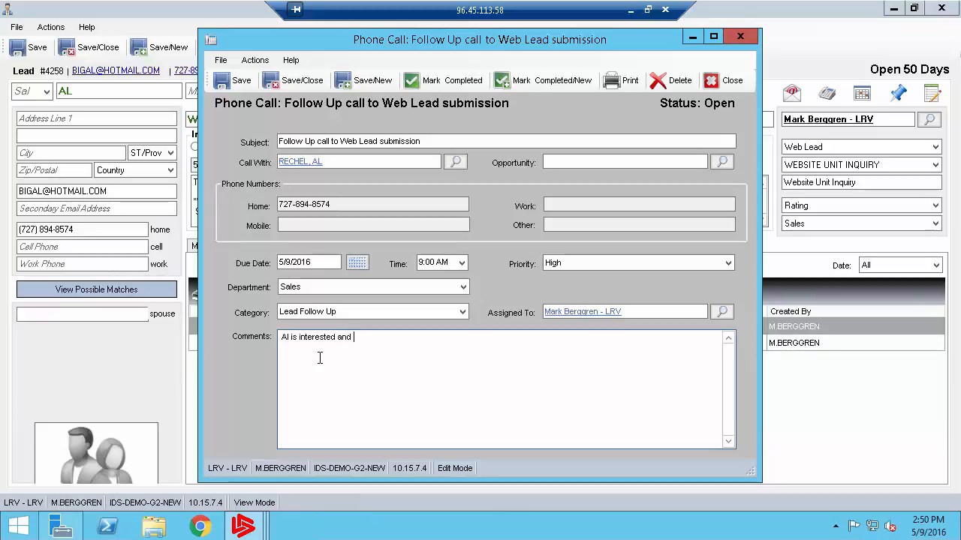
{"action": "type", "text": "asked I cl"}
{"action": "key", "text": "BackSpace"}
{"action": "type", "text": "all "}
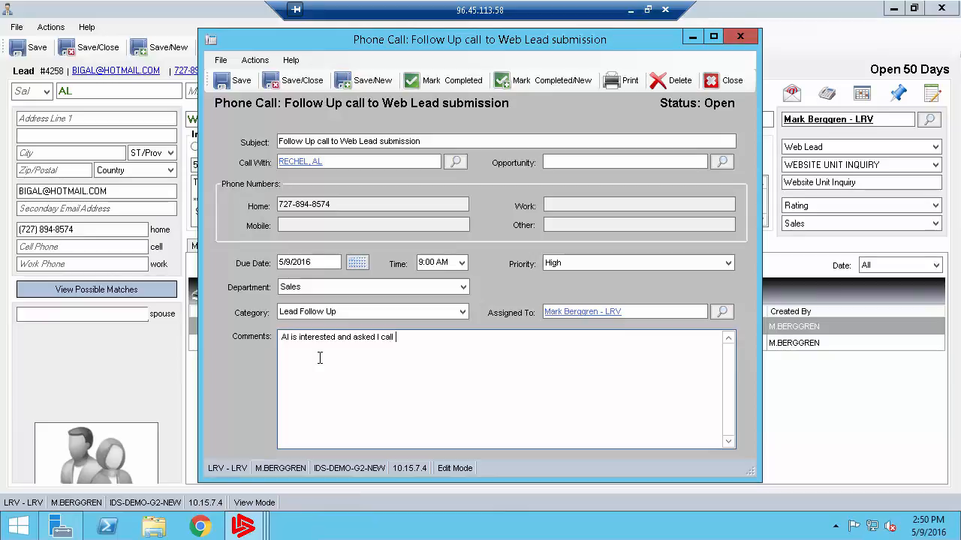
{"action": "type", "text": "on Fiday"}
{"action": "key", "text": "BackSpace"}
{"action": "key", "text": "BackSpace"}
{"action": "key", "text": "BackSpace"}
{"action": "type", "text": "riday"}
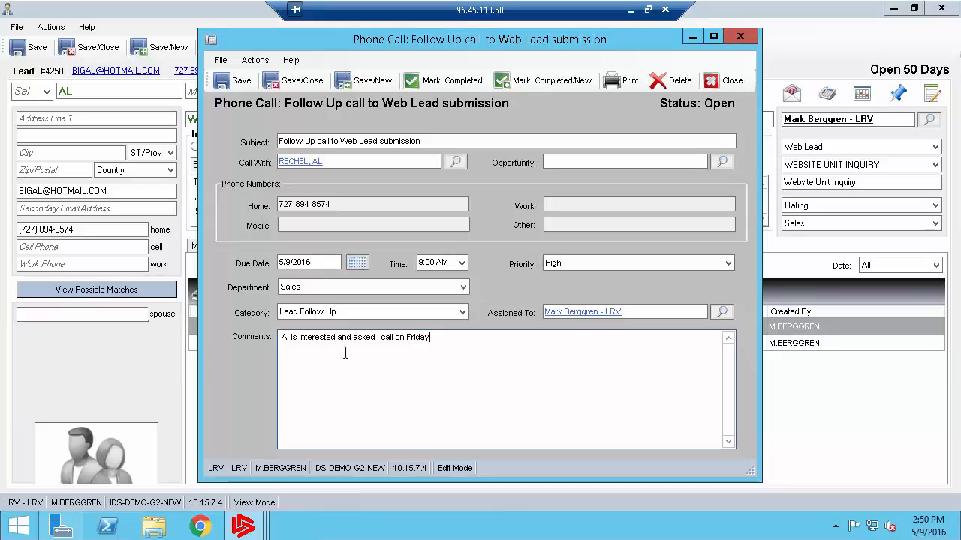
{"action": "left_click", "coordinate": [553, 81]}
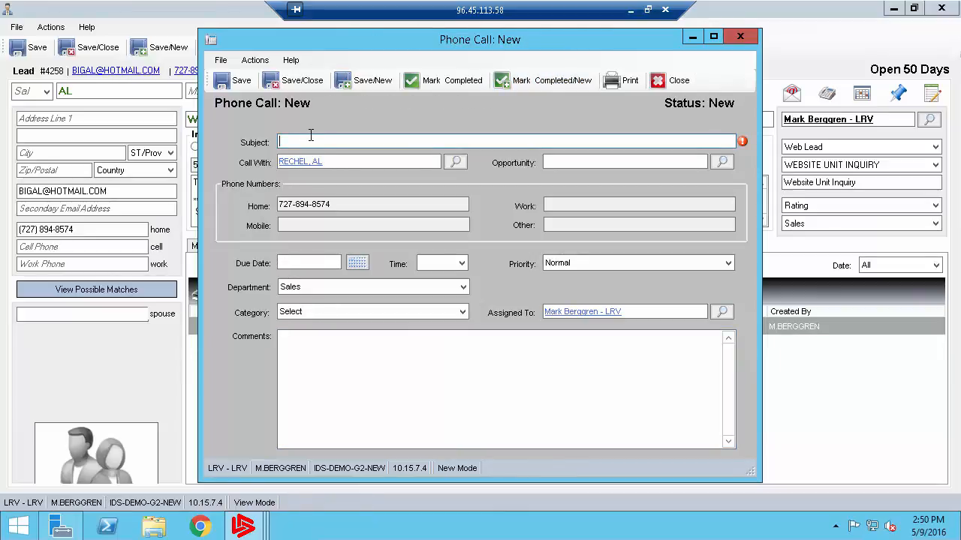
Enter the new phone call's subject as "Call", the customer's first name, and "on Friday".
{"action": "type", "text": "Call "}
{"action": "type", "text": "Al on "}
{"action": "type", "text": "n"}
{"action": "type", "text": " Friday"}
{"action": "left_click", "coordinate": [316, 141]}
{"action": "key", "text": "BackSpace"}
{"action": "key", "text": "BackSpace"}
Set the new phone call's due date to 5/13/2016 using the calendar.
{"action": "left_click", "coordinate": [357, 263]}
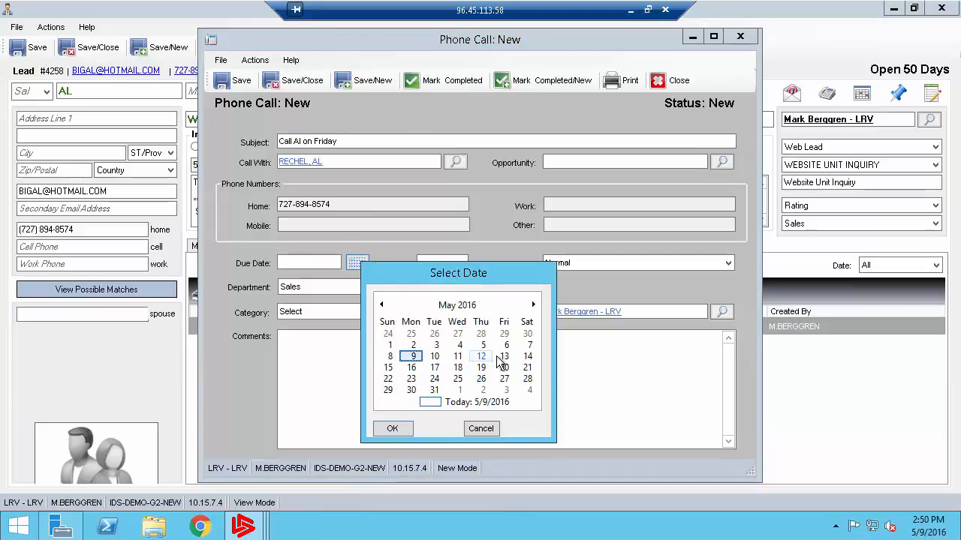
{"action": "left_click", "coordinate": [504, 356]}
{"action": "left_click", "coordinate": [394, 428]}
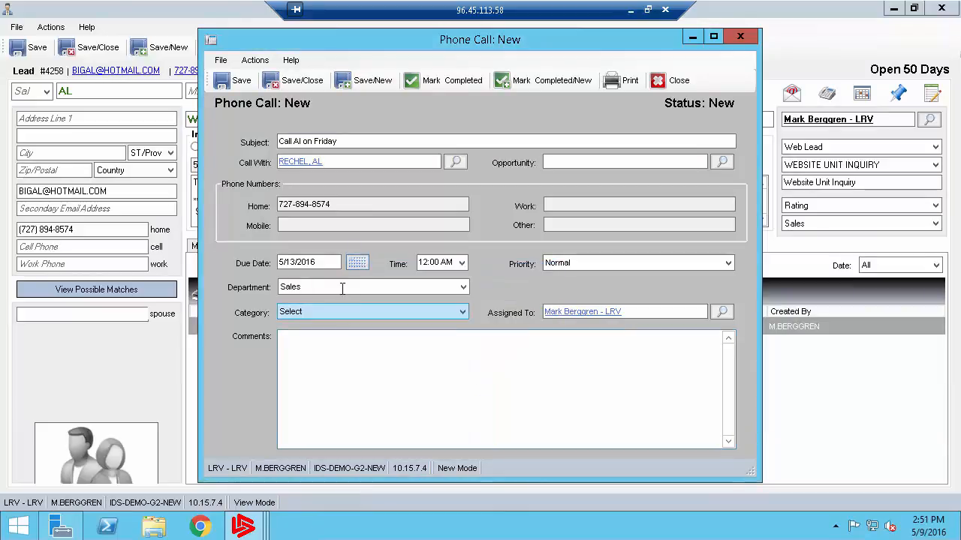
Set the new phone call's time to 1:00 PM, and save and close the call.
{"action": "key", "text": "Tab"}
{"action": "key", "text": "Tab"}
{"action": "key", "text": "Tab"}
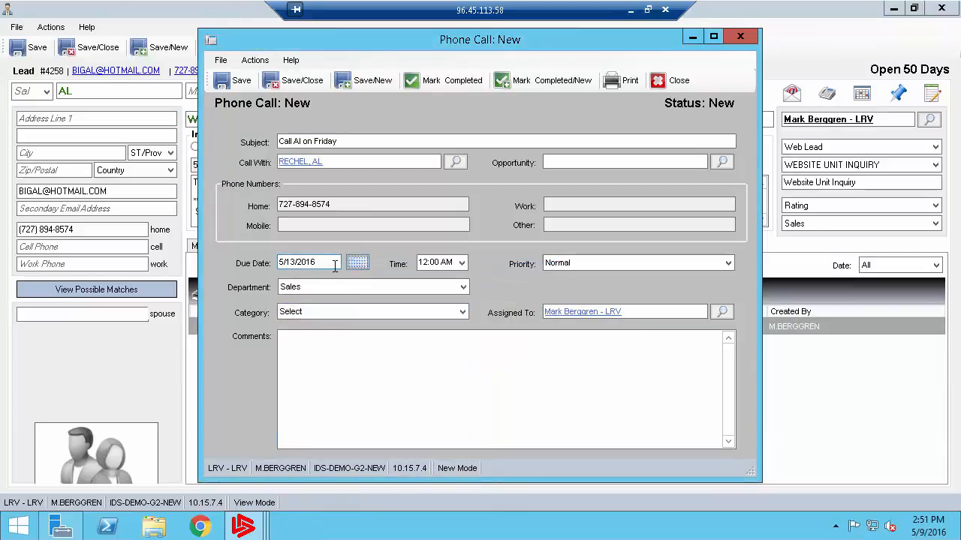
{"action": "left_click", "coordinate": [334, 264]}
{"action": "key", "text": "Tab"}
{"action": "key", "text": "Tab"}
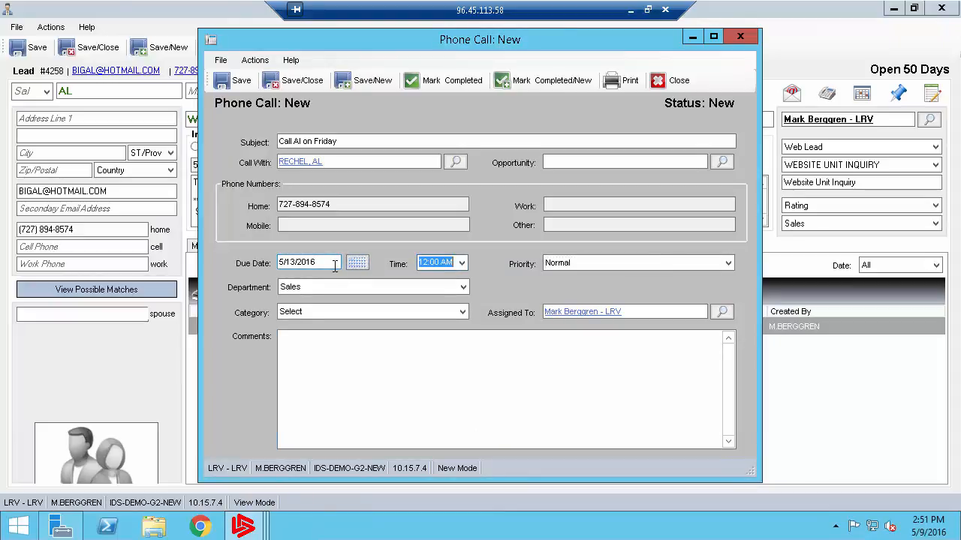
{"action": "type", "text": "1:00 PM"}
{"action": "key", "text": "Tab"}
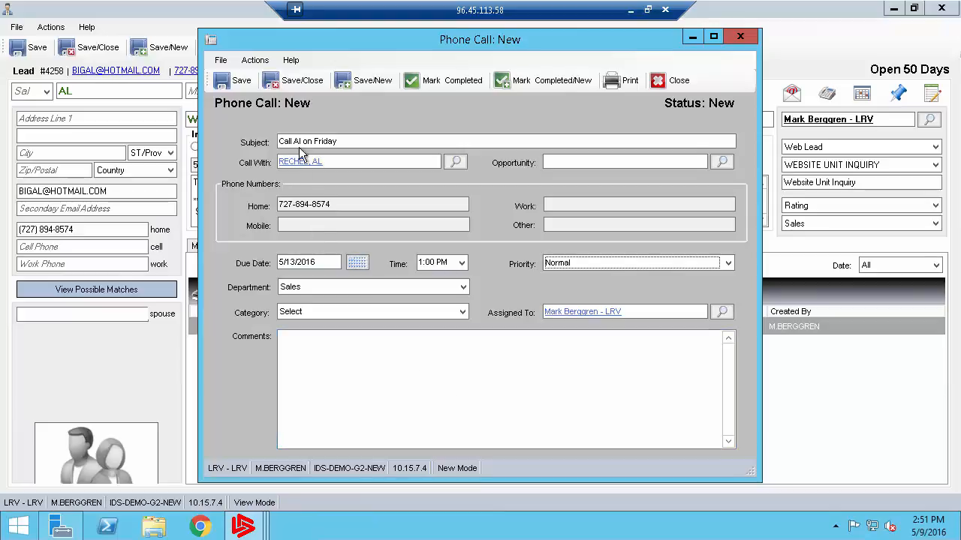
{"action": "left_click", "coordinate": [301, 83]}
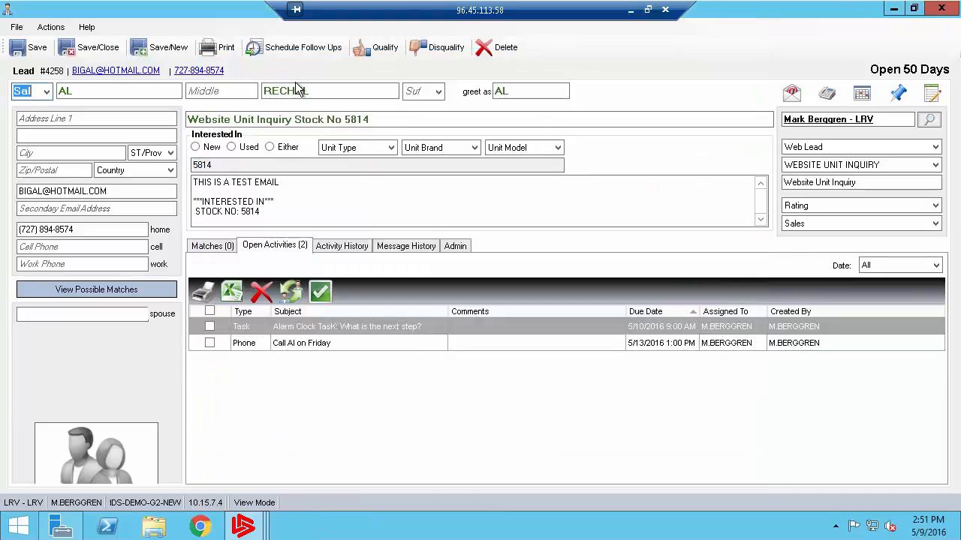
Delete the open task "Alarm Clock TasK: What is the next step?" from the lead, and review its activity history and matches.
{"action": "left_click", "coordinate": [298, 343]}
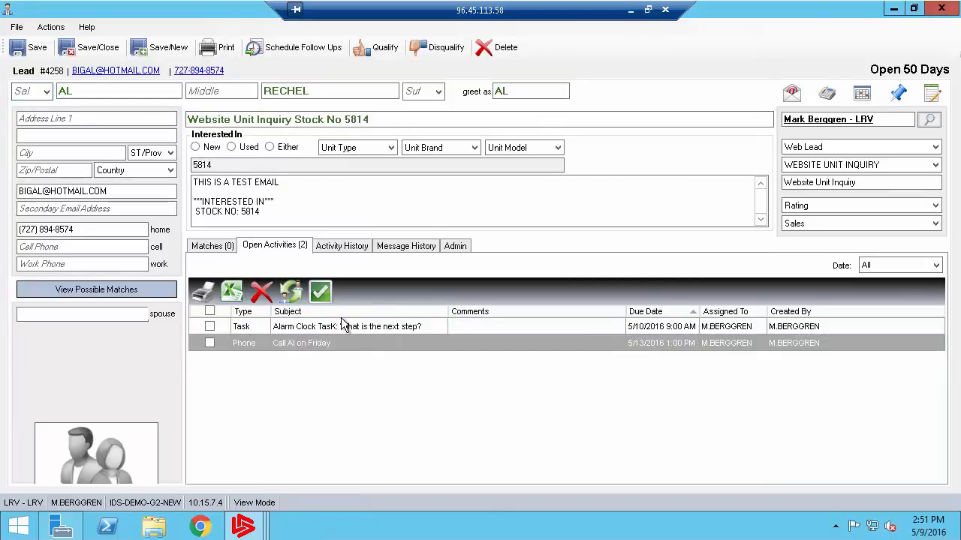
{"action": "left_click", "coordinate": [210, 328]}
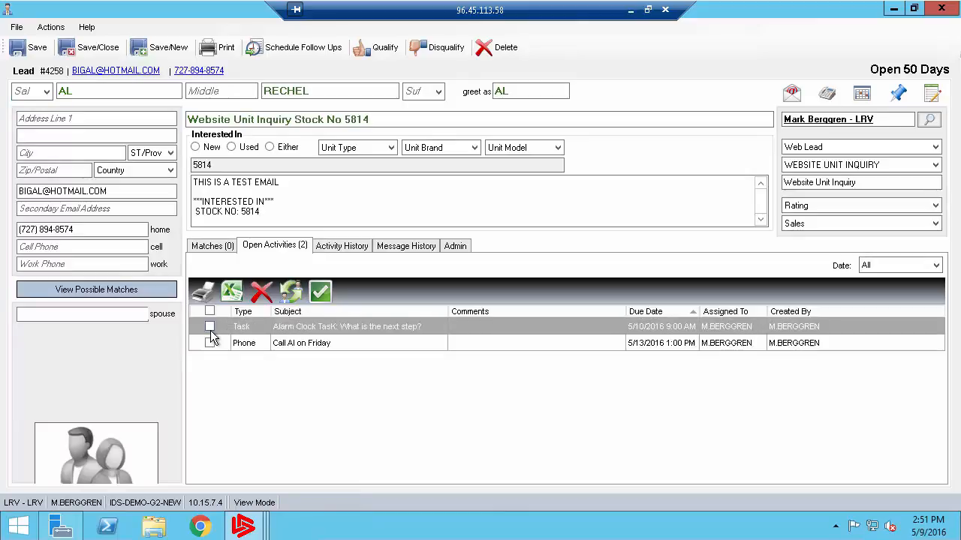
{"action": "left_click", "coordinate": [261, 293]}
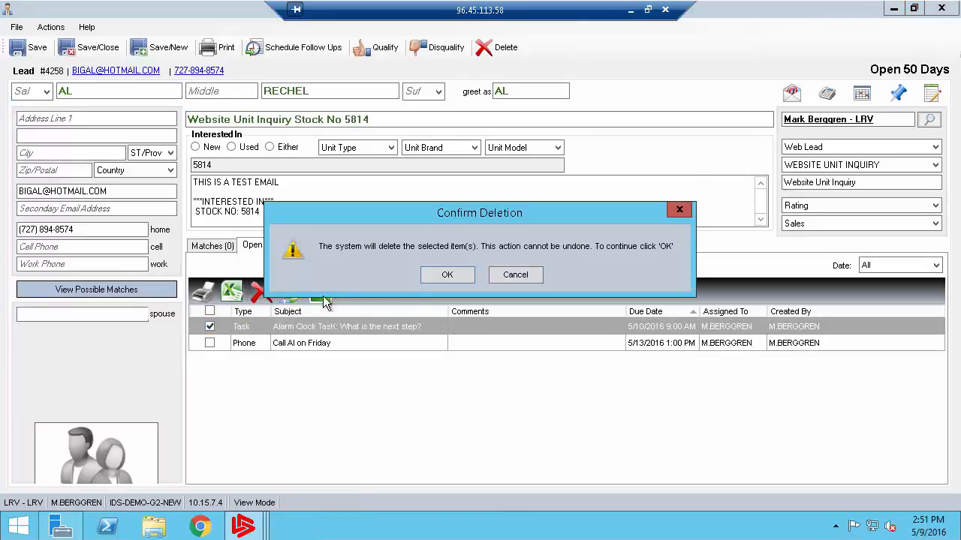
{"action": "left_click", "coordinate": [458, 277]}
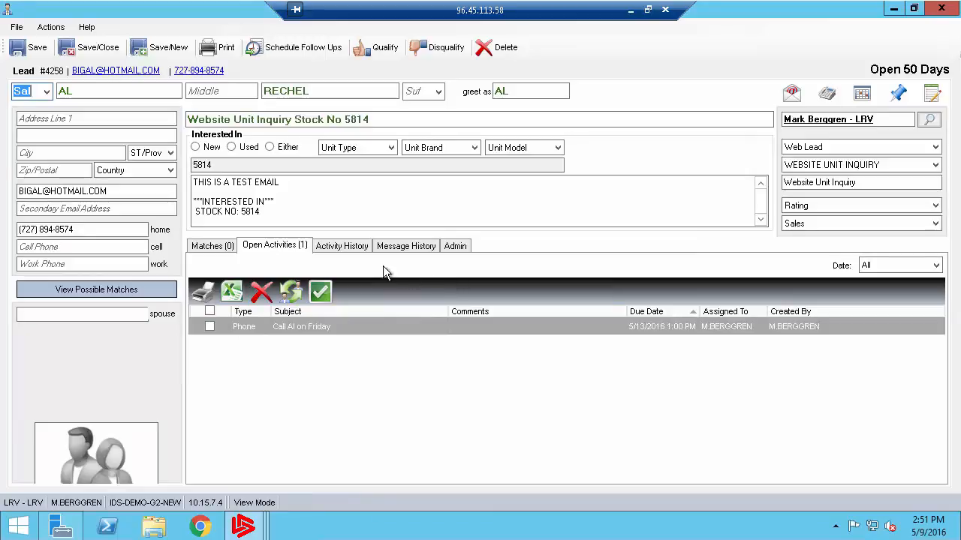
{"action": "left_click", "coordinate": [347, 247]}
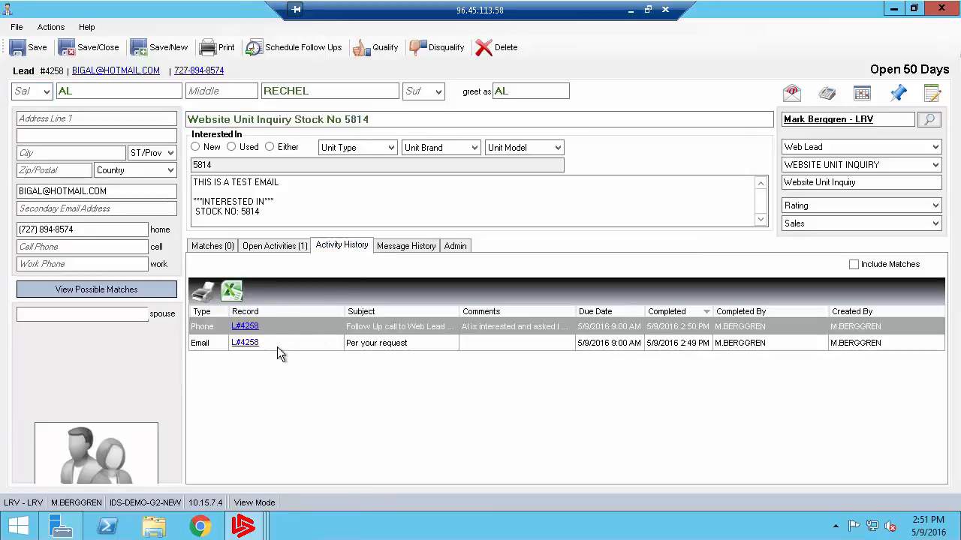
{"action": "left_click", "coordinate": [223, 250]}
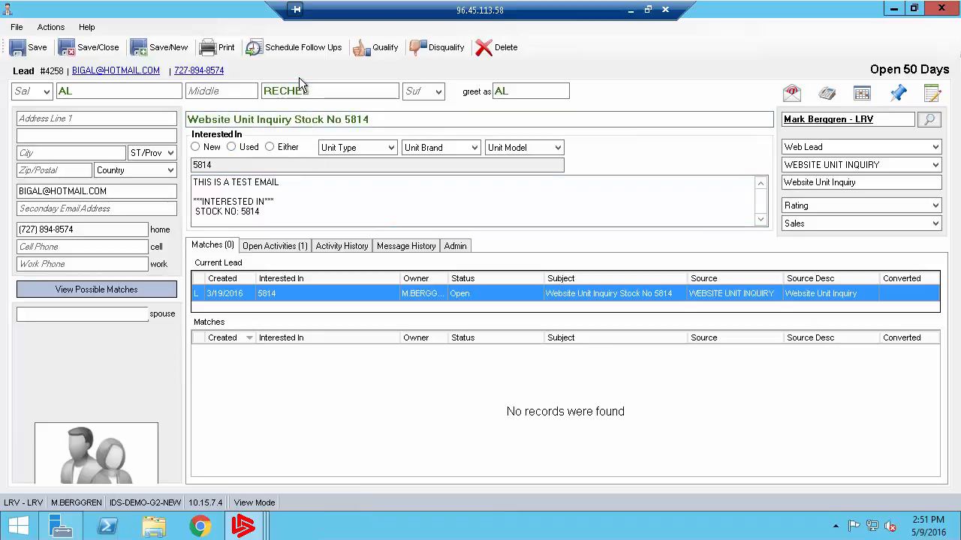
Qualify the lead into a new contact and an opportunity named "HOT; MOUNTAIN AIRE; 4553; LONDON AIRE; 4519; TNO;", moving its open lead activities.
{"action": "left_click", "coordinate": [371, 51]}
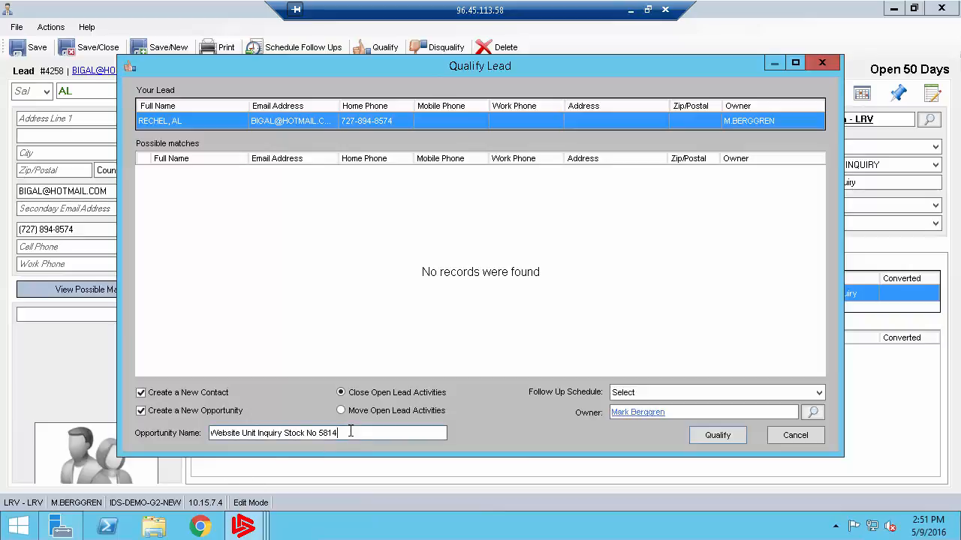
{"action": "left_click_drag", "start_coordinate": [342, 433], "coordinate": [210, 433]}
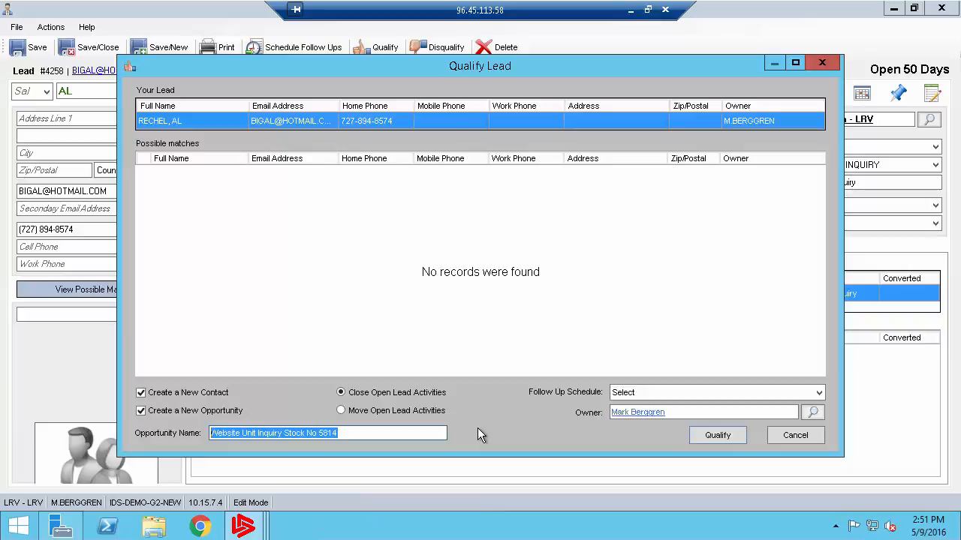
{"action": "type", "text": "hot"}
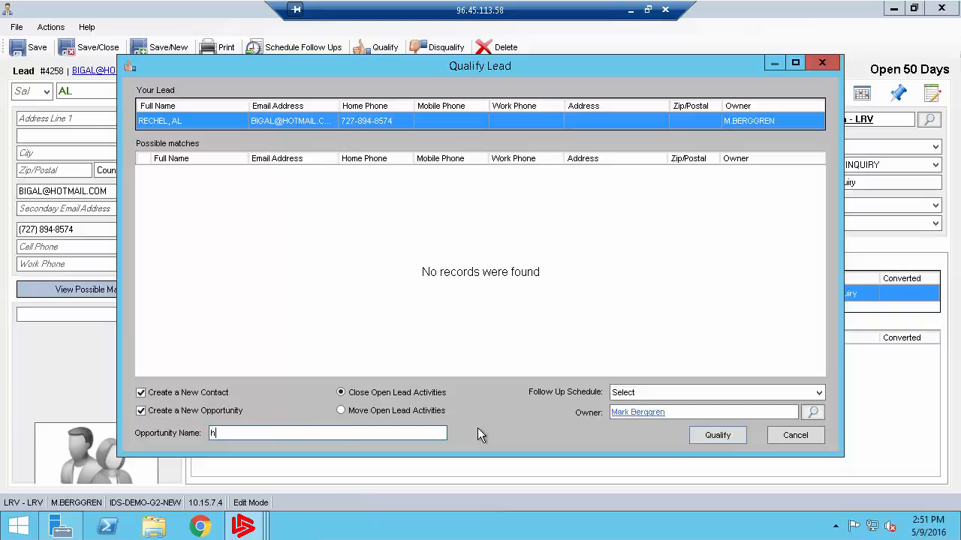
{"action": "key", "text": "BackSpace"}
{"action": "key", "text": "BackSpace"}
{"action": "key", "text": "BackSpace"}
{"action": "type", "text": "HOT; MOUNTAIN "}
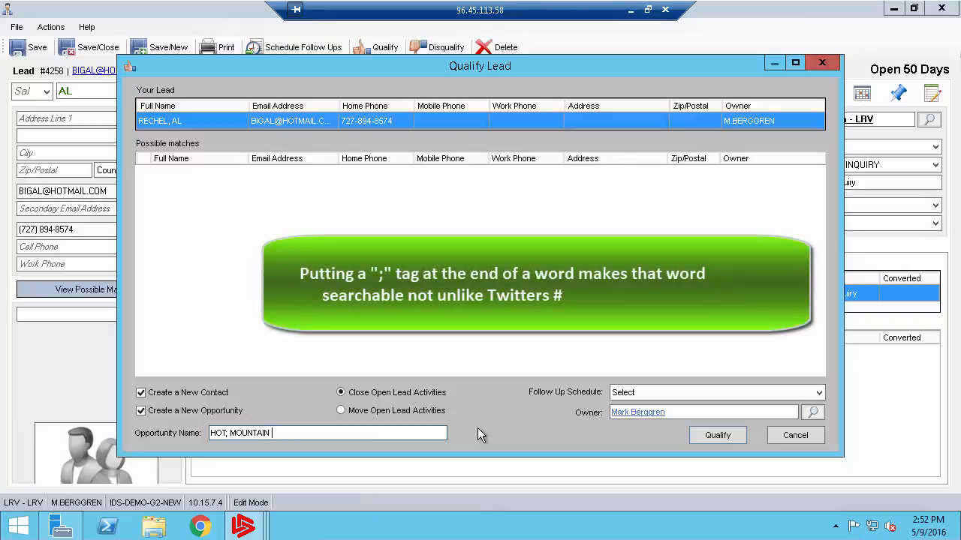
{"action": "type", "text": "AIRE"}
{"action": "key", "text": "BackSpace"}
{"action": "type", "text": "; 4553; LONDON"}
{"action": "key", "text": "BackSpace"}
{"action": "key", "text": "BackSpace"}
{"action": "type", "text": "ON AIRE; 4519 "}
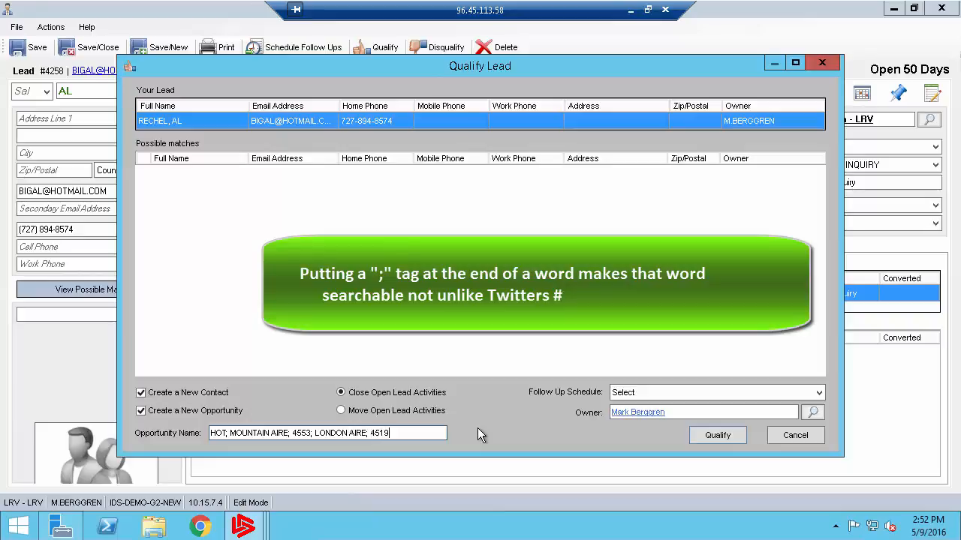
{"action": "type", "text": ";"}
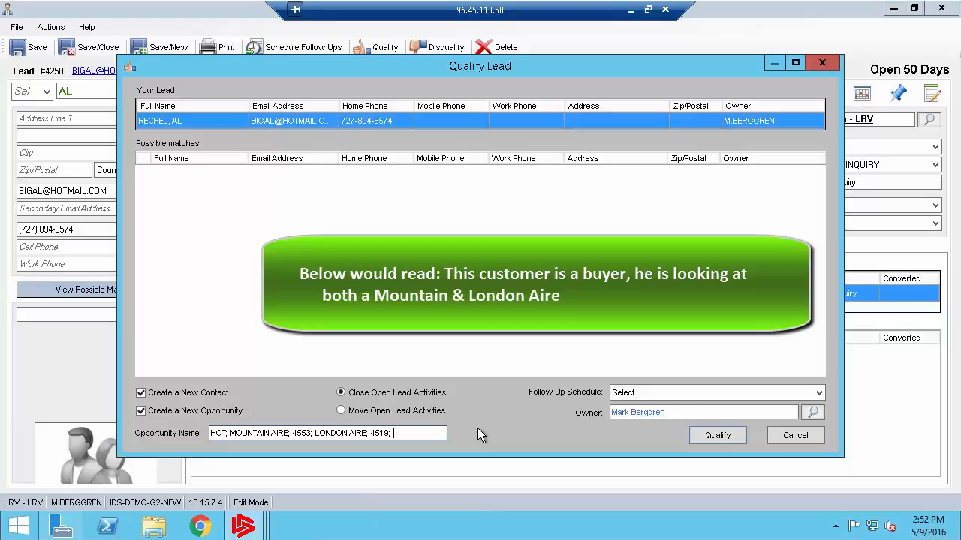
{"action": "type", "text": "TNO"}
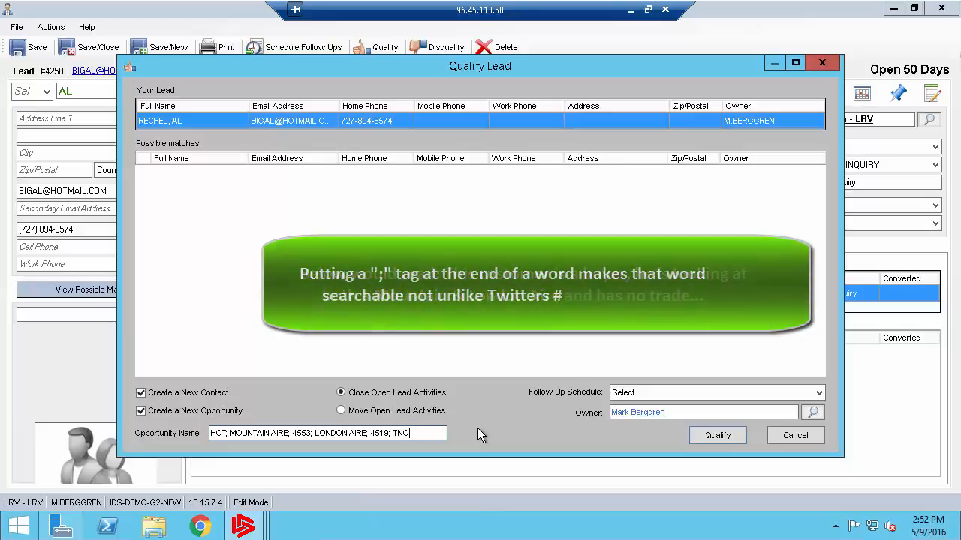
{"action": "type", "text": ";"}
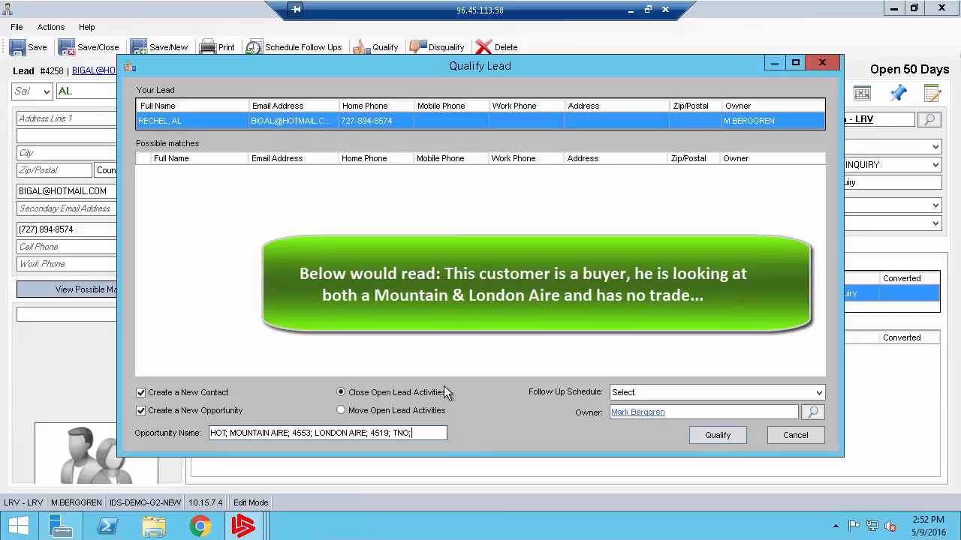
{"action": "left_click", "coordinate": [395, 414]}
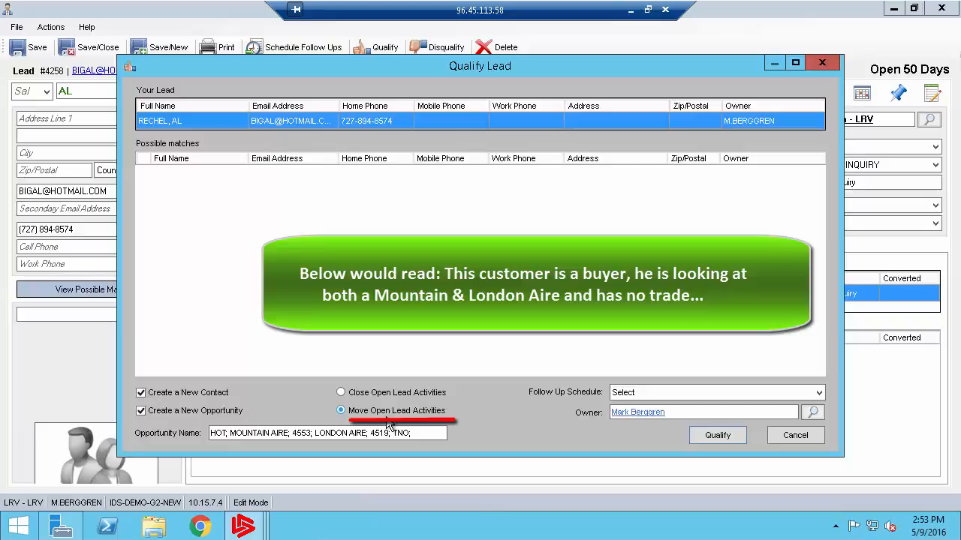
{"action": "left_click", "coordinate": [711, 435]}
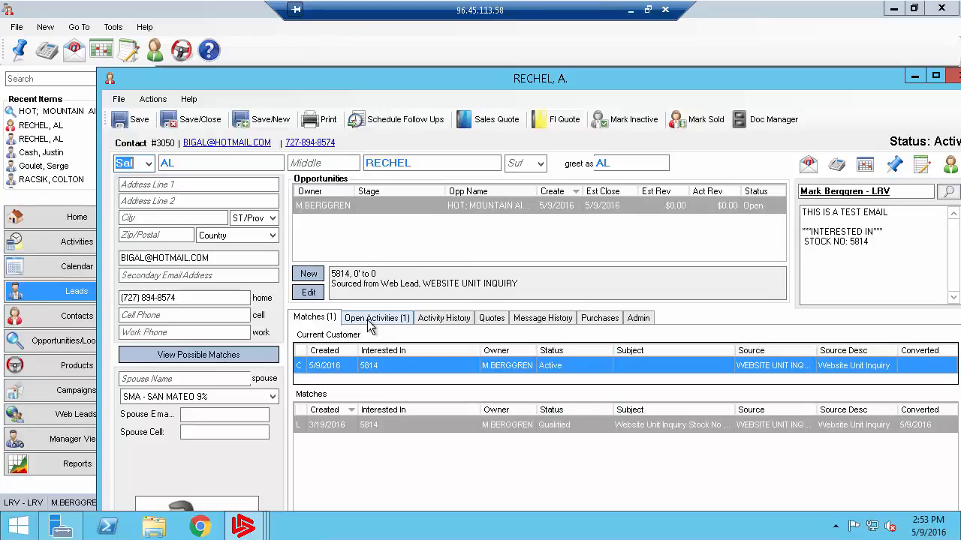
Set the new opportunity's unit type to CLASS A MOTORHOME and its stage to Actively Working, and save and close it.
{"action": "left_click", "coordinate": [312, 294]}
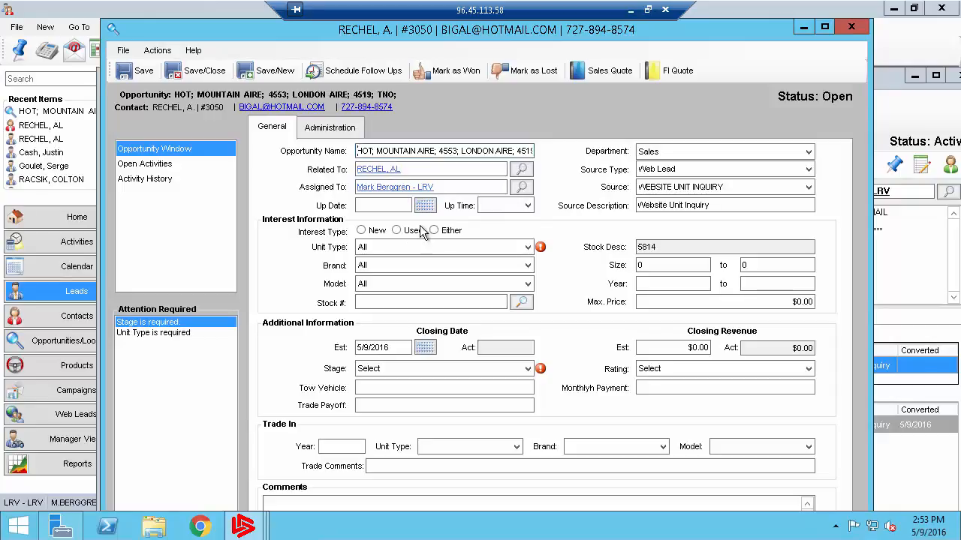
{"action": "left_click", "coordinate": [444, 255]}
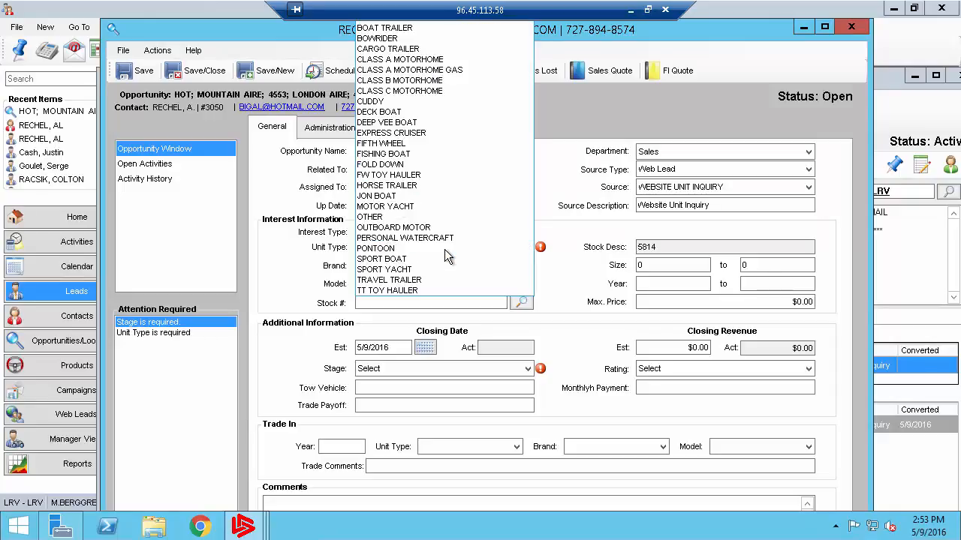
{"action": "left_click", "coordinate": [415, 60]}
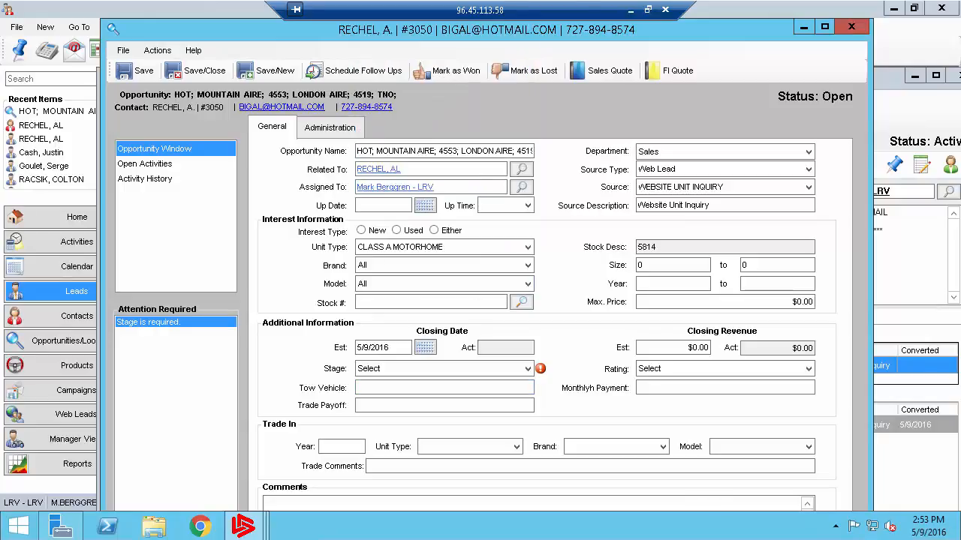
{"action": "mouse_move", "coordinate": [959, 539]}
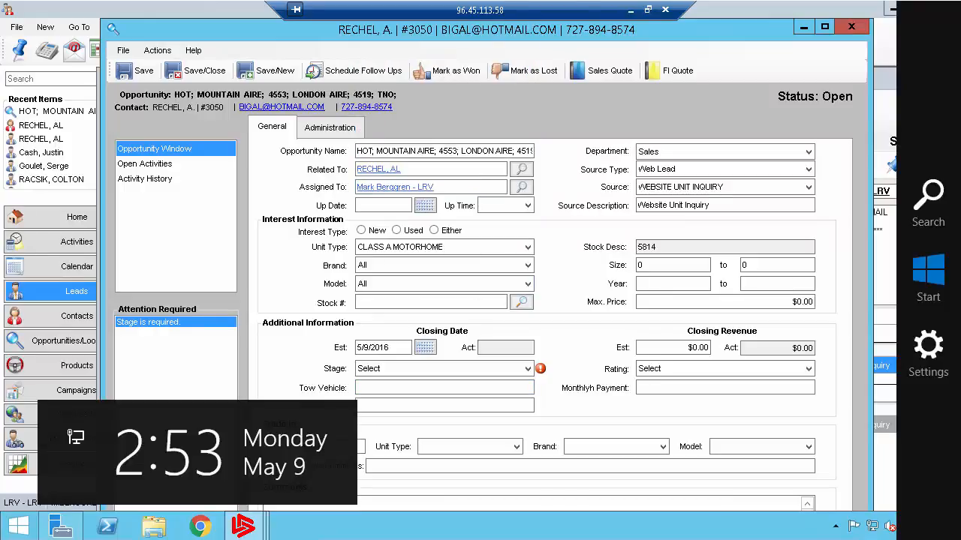
{"action": "left_click", "coordinate": [531, 368]}
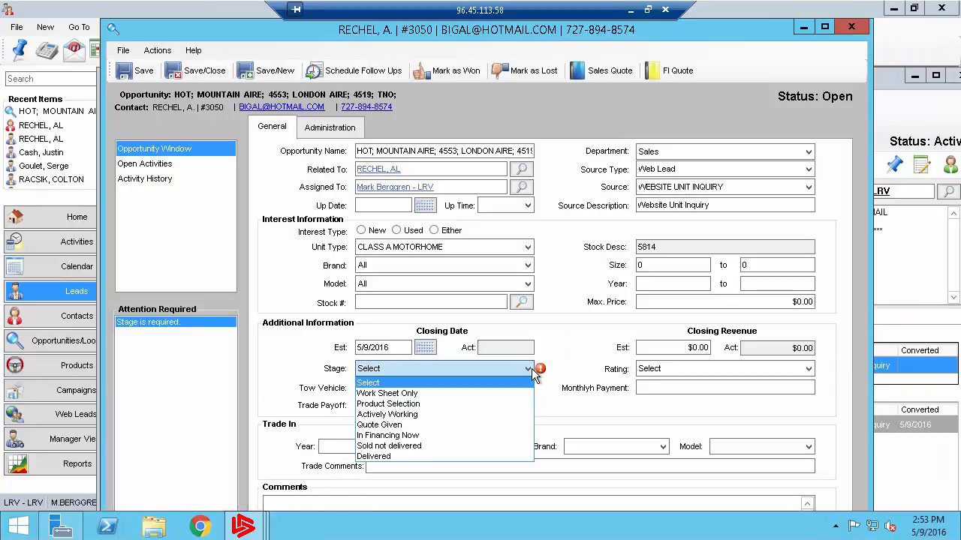
{"action": "left_click", "coordinate": [422, 415]}
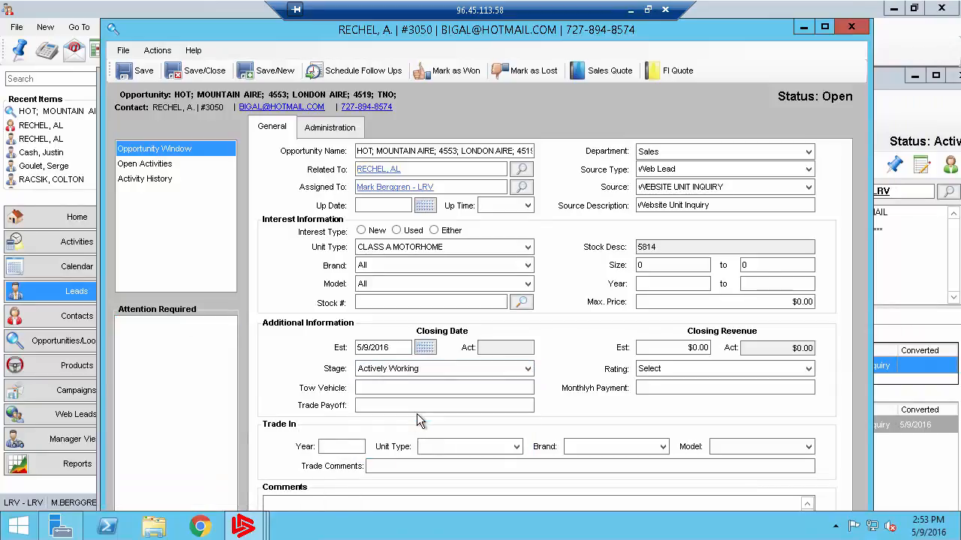
{"action": "left_click", "coordinate": [205, 73]}
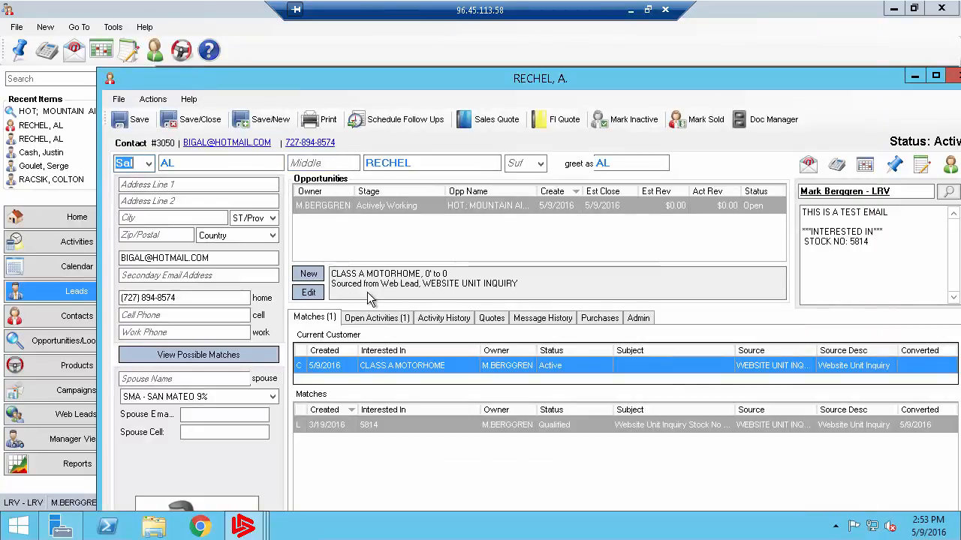
Check the new contact's open activities, and save and close the contact.
{"action": "left_click", "coordinate": [377, 318]}
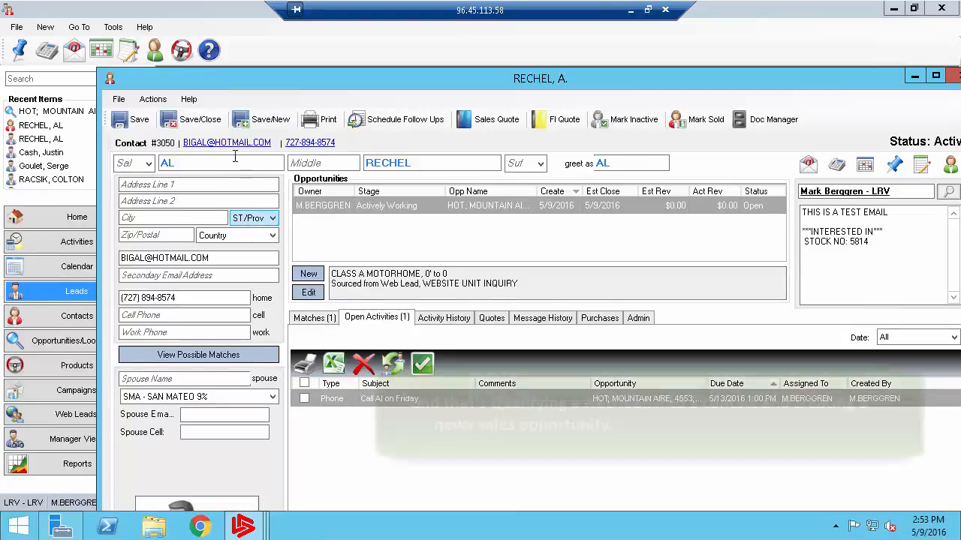
{"action": "left_click", "coordinate": [199, 120]}
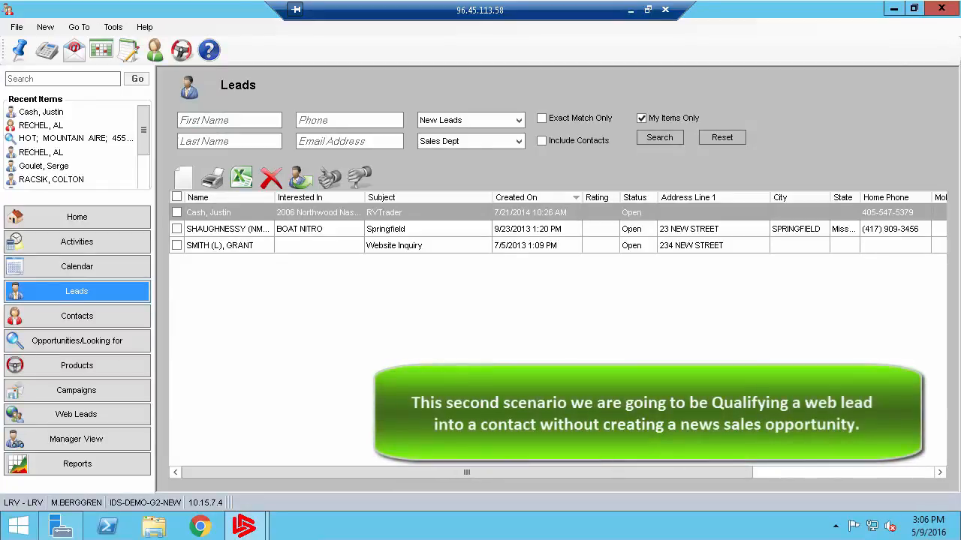
Open the RVTrader lead for the 2006 Northwood Nash and its open "Per your request" email.
{"action": "double_click", "coordinate": [215, 211]}
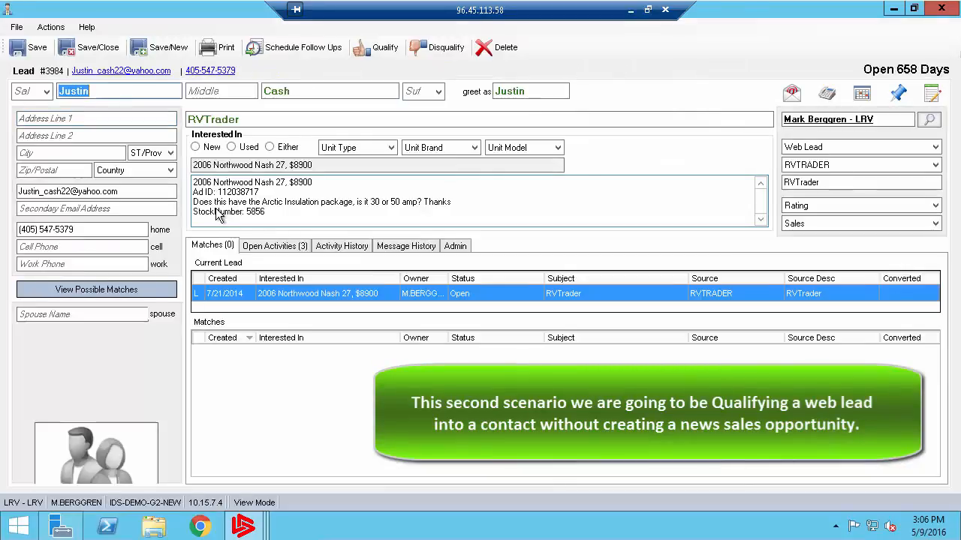
{"action": "left_click", "coordinate": [253, 248]}
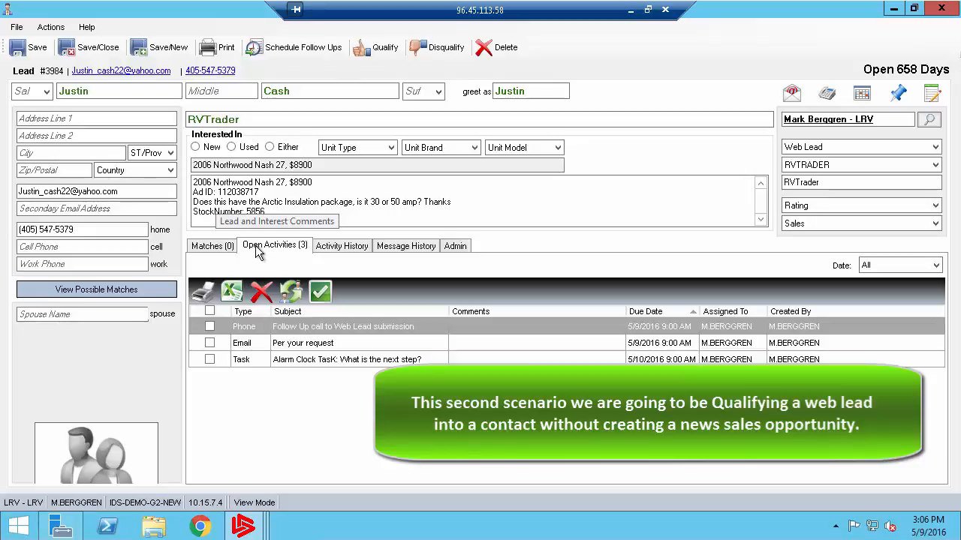
{"action": "double_click", "coordinate": [259, 344]}
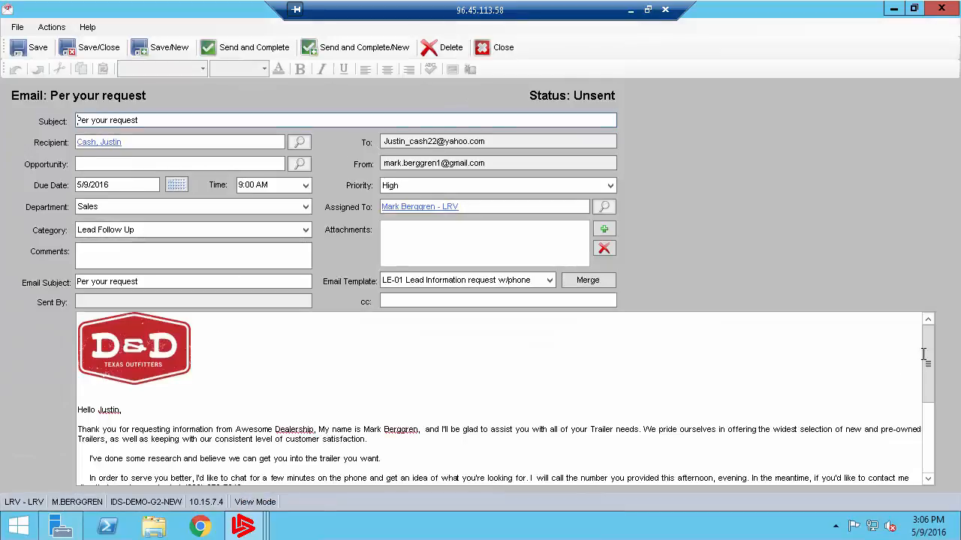
Insert the "Mark 1" picture below the opening hours in the email signature, and send and complete the email.
{"action": "mouse_move", "coordinate": [927, 353]}
{"action": "left_mouse_down"}
{"action": "mouse_move", "coordinate": [927, 489]}
{"action": "mouse_move", "coordinate": [928, 480]}
{"action": "left_mouse_up"}
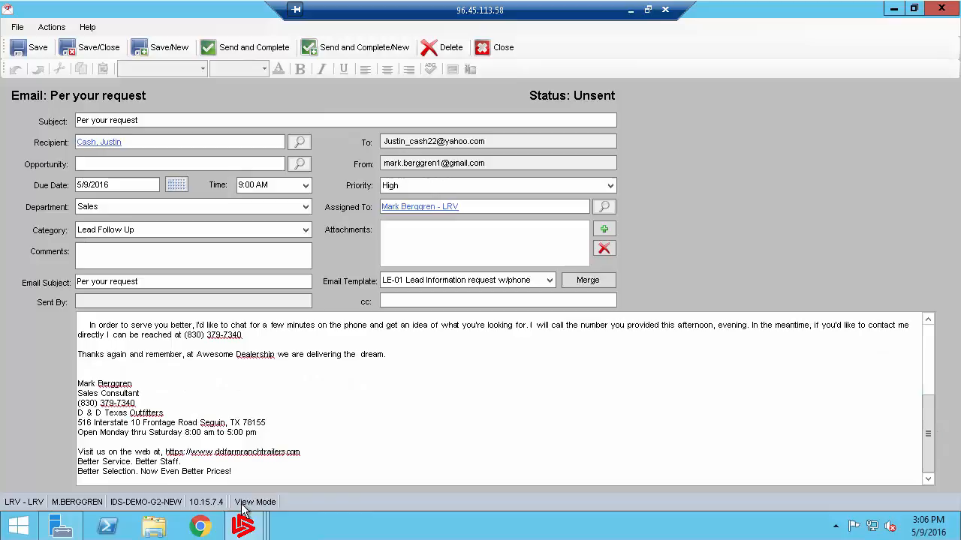
{"action": "left_click", "coordinate": [96, 442]}
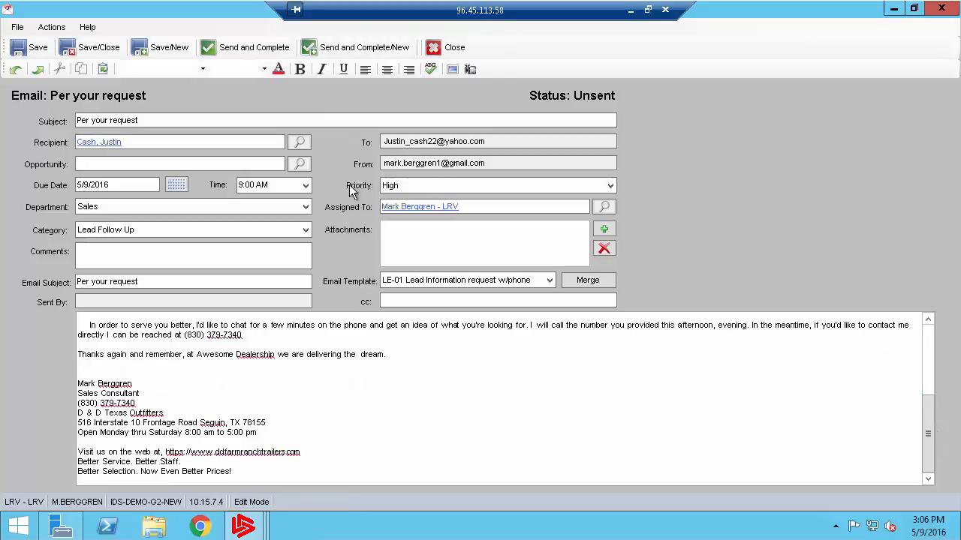
{"action": "left_click", "coordinate": [451, 69]}
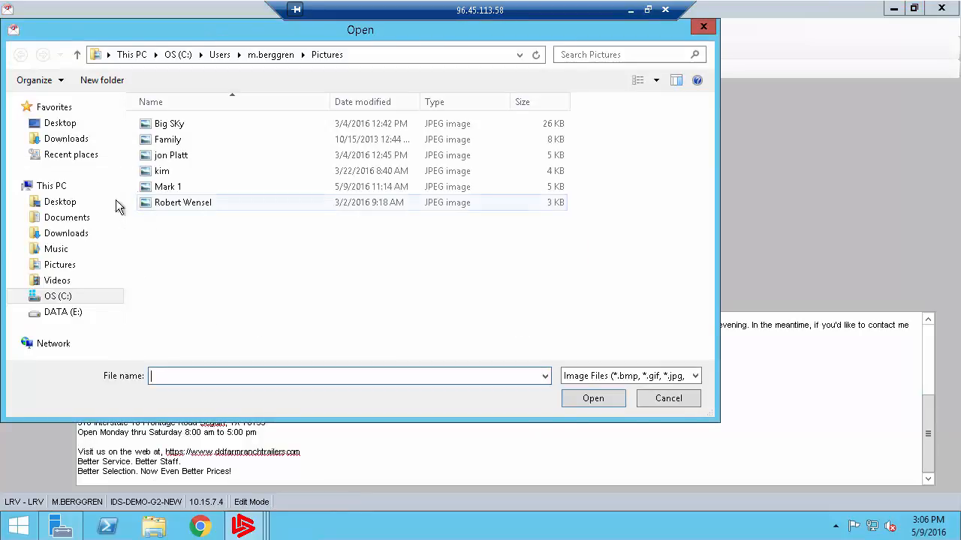
{"action": "left_click", "coordinate": [161, 187]}
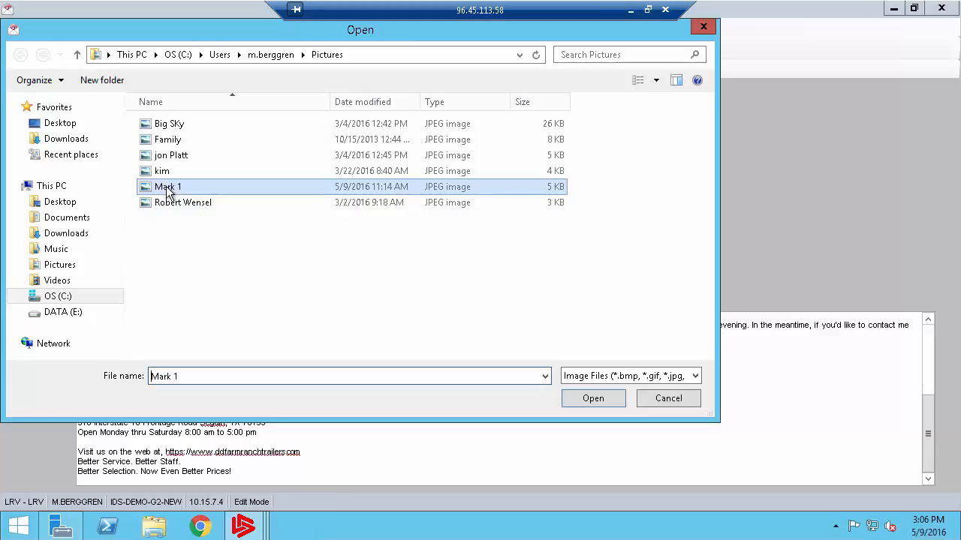
{"action": "left_click", "coordinate": [591, 397]}
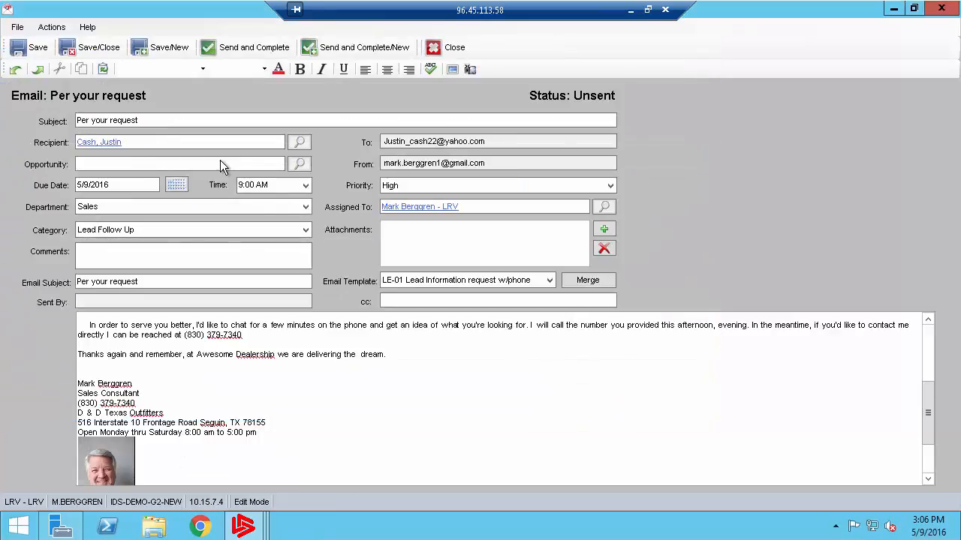
{"action": "left_click", "coordinate": [261, 50]}
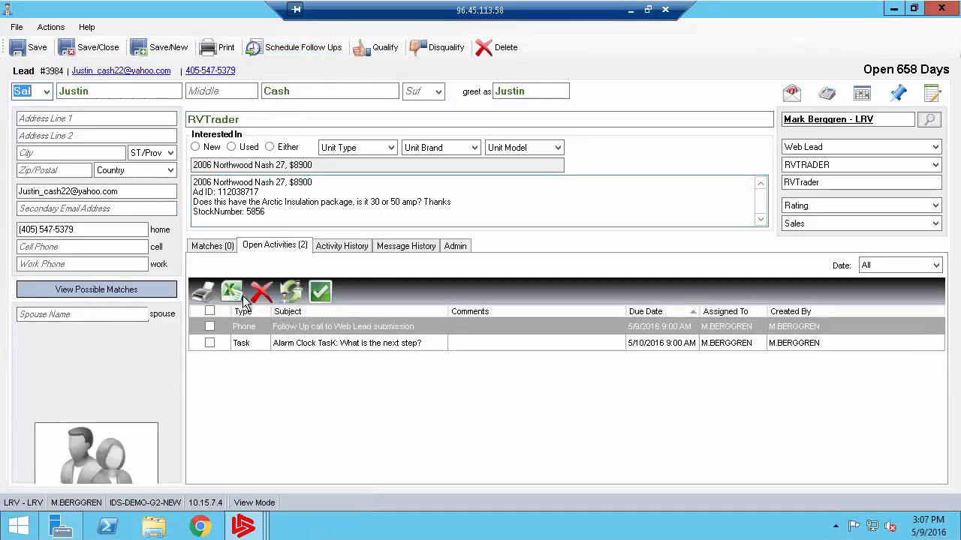
Add the comment "not a buyer at this time" to the lead's follow-up phone call and mark the call completed.
{"action": "double_click", "coordinate": [266, 329]}
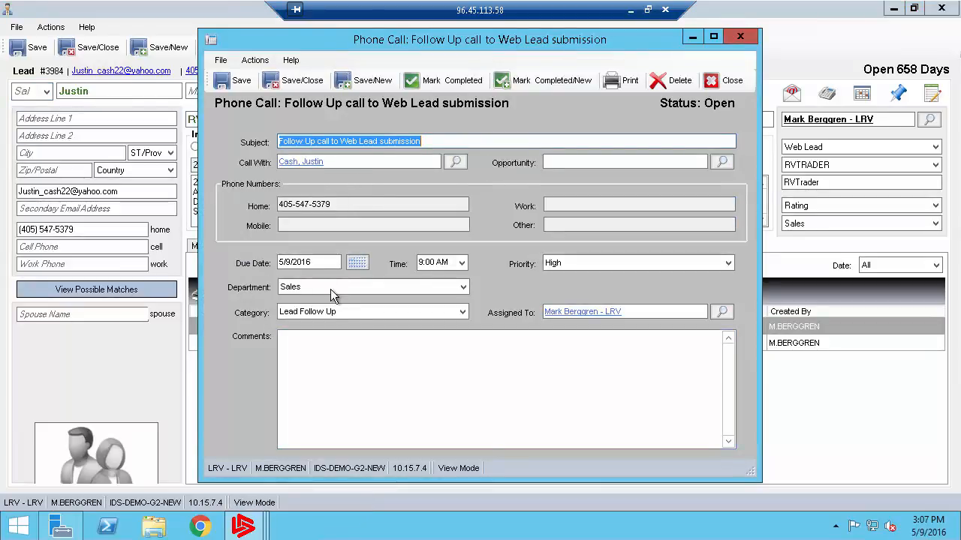
{"action": "left_click", "coordinate": [315, 345]}
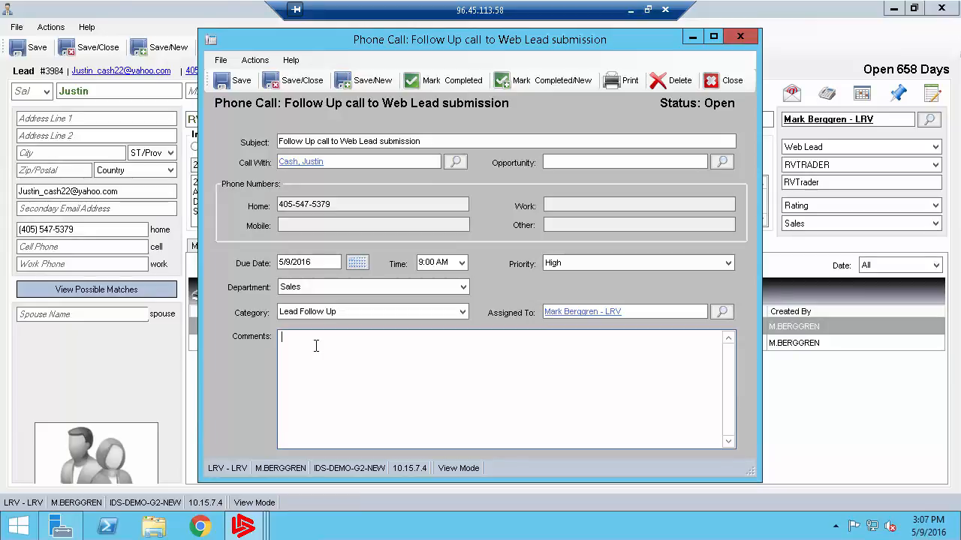
{"action": "type", "text": "not a buyer at this time"}
{"action": "left_click", "coordinate": [463, 81]}
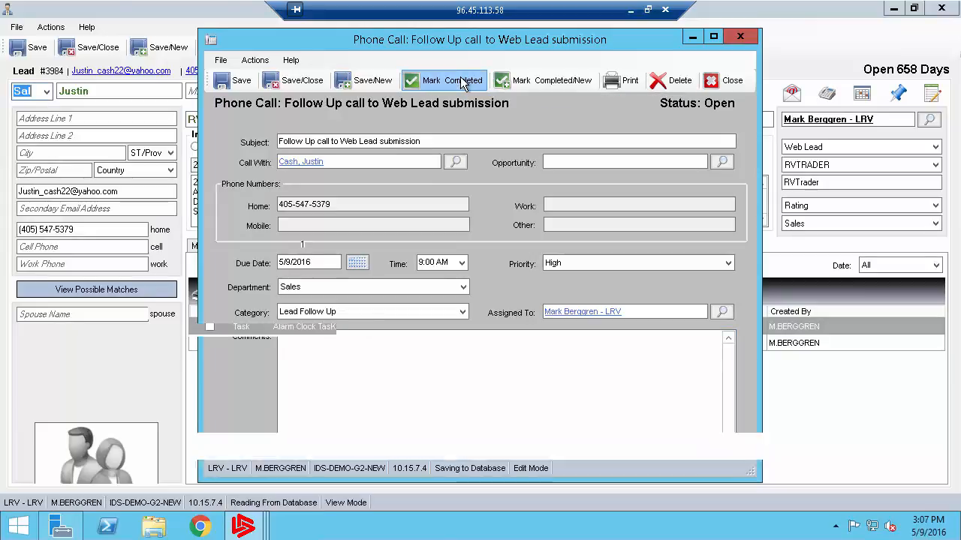
Set the due date of the "Alarm Clock Task: What is the next step?" task to 5/10/2017, and save and close it.
{"action": "double_click", "coordinate": [289, 327]}
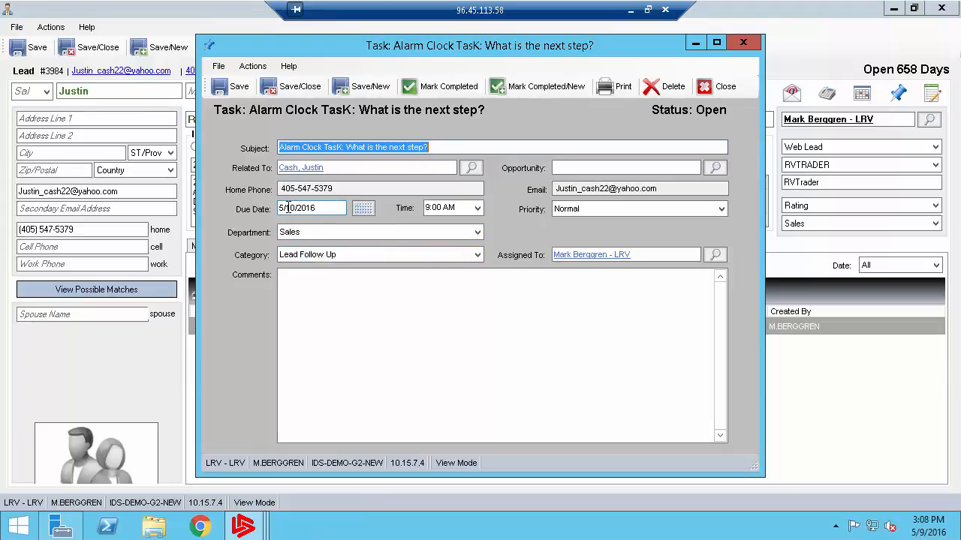
{"action": "left_click", "coordinate": [324, 204]}
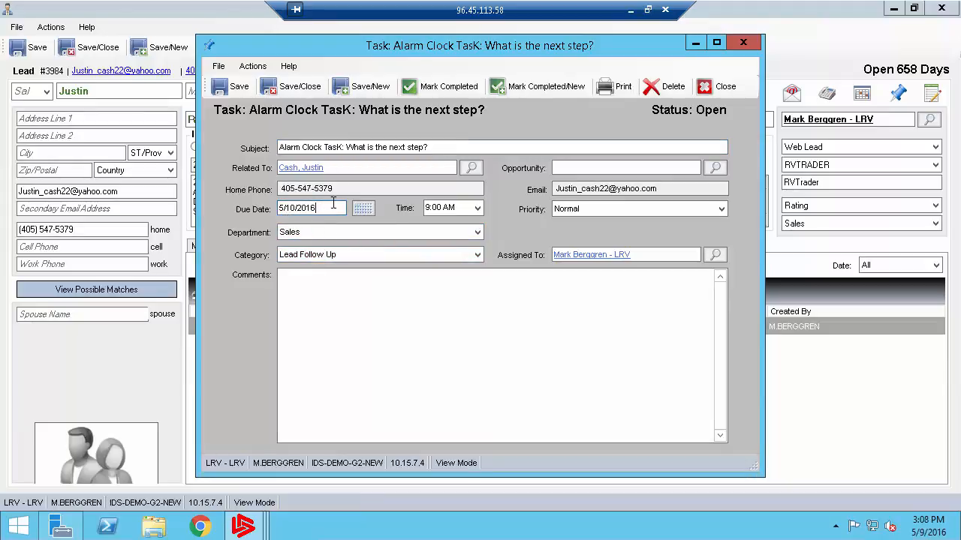
{"action": "key", "text": "BackSpace"}
{"action": "type", "text": "7"}
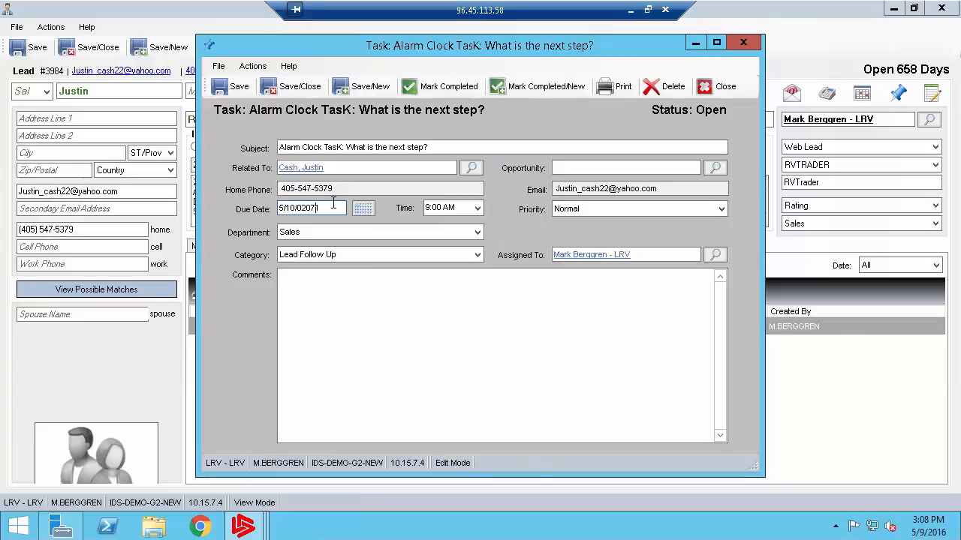
{"action": "key", "text": "BackSpace"}
{"action": "key", "text": "BackSpace"}
{"action": "type", "text": "17"}
{"action": "left_click", "coordinate": [300, 88]}
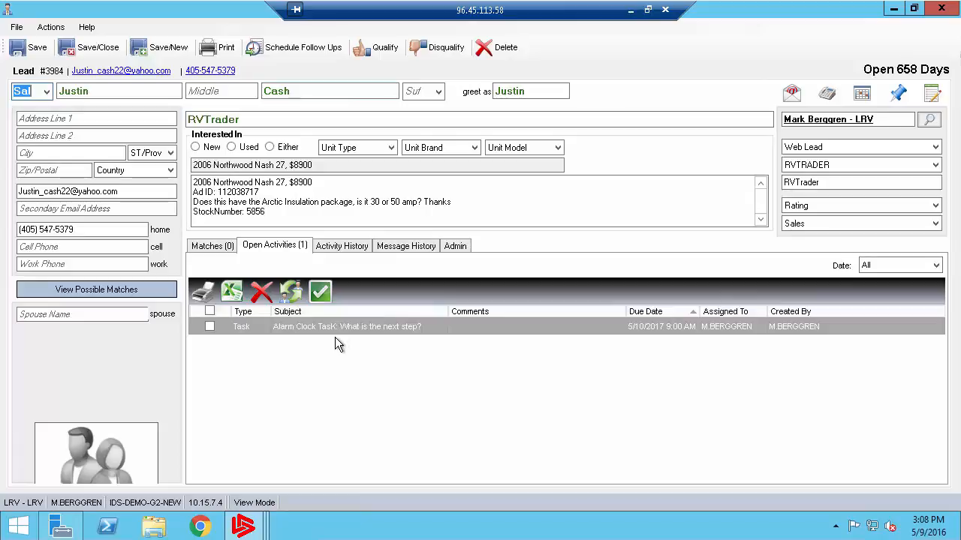
Qualify the lead into a new contact without an opportunity, moving its open lead activities, and show the contact's open activities.
{"action": "left_click", "coordinate": [376, 49]}
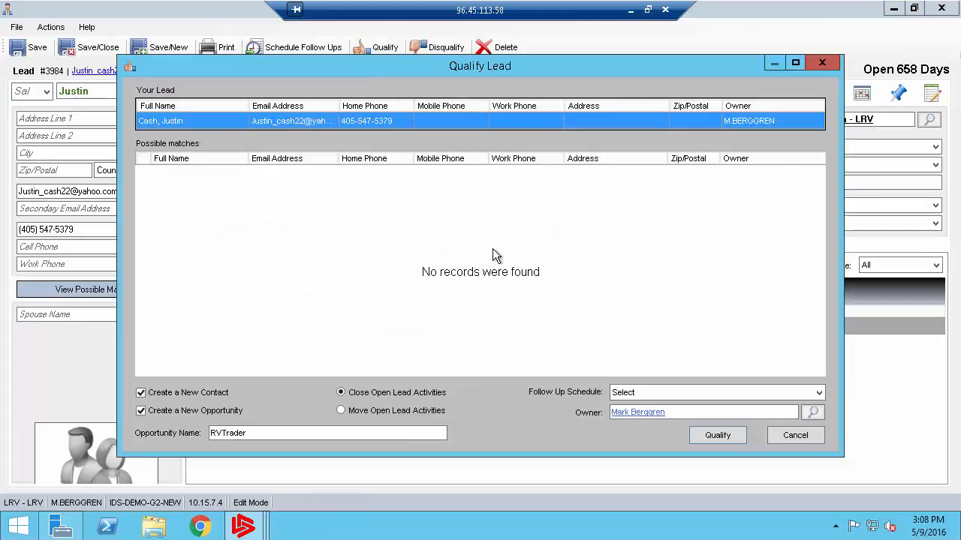
{"action": "left_click", "coordinate": [169, 415]}
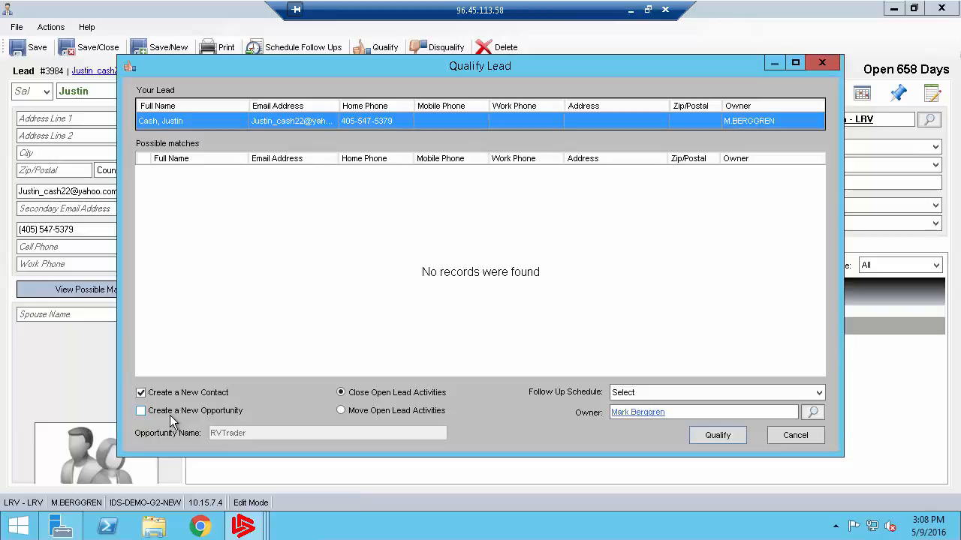
{"action": "left_click", "coordinate": [373, 420]}
{"action": "left_click", "coordinate": [709, 433]}
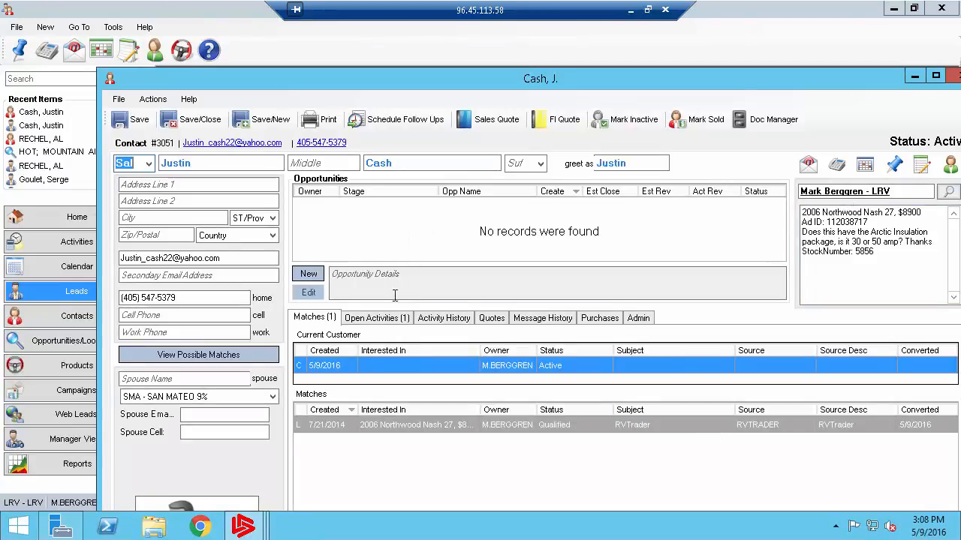
{"action": "left_click", "coordinate": [394, 319]}
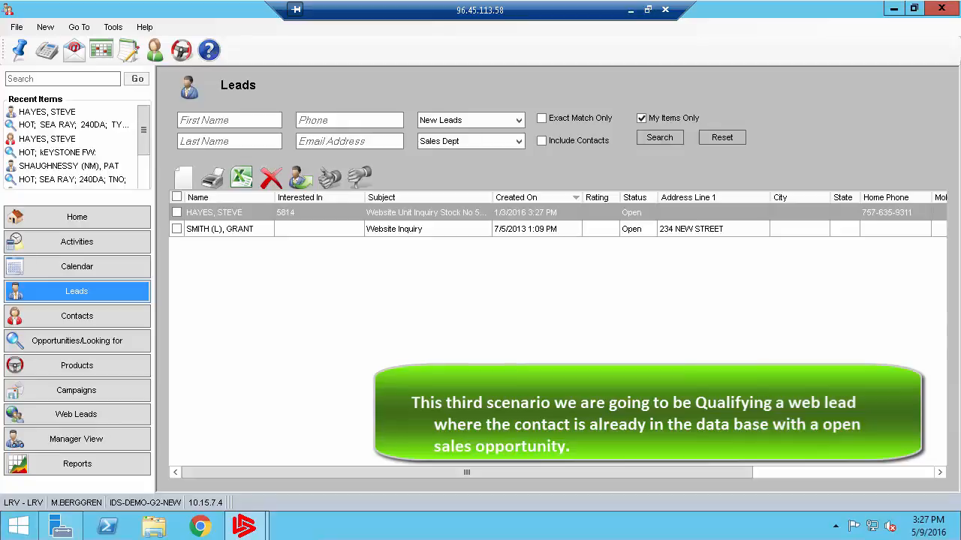
Open the web lead for stock number 5814, review the matching contact's existing sales opportunity, and close the contact record.
{"action": "double_click", "coordinate": [220, 217]}
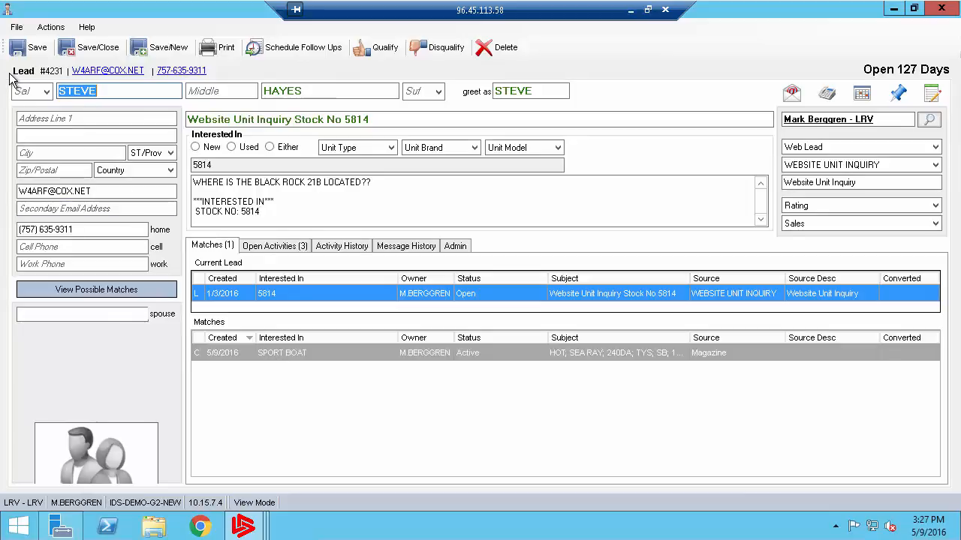
{"action": "double_click", "coordinate": [279, 353]}
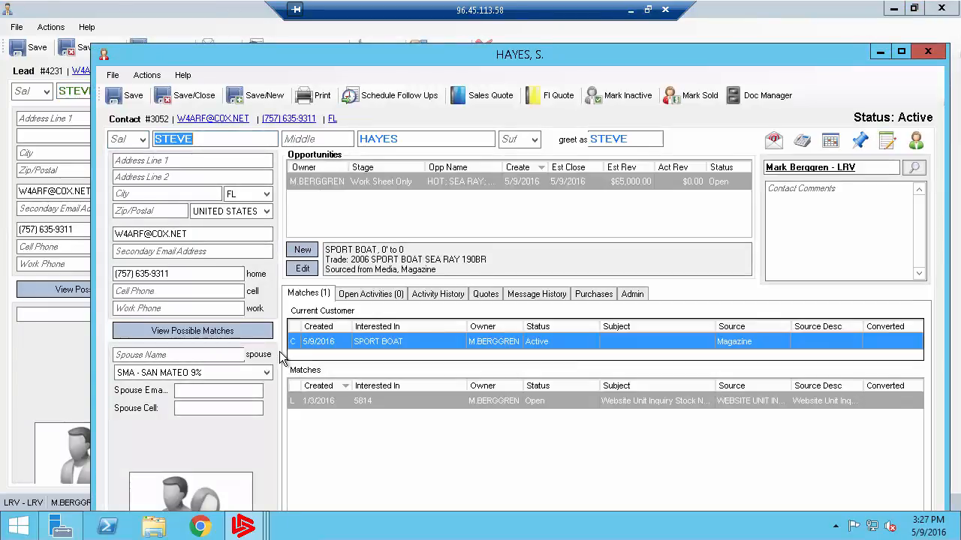
{"action": "left_click_drag", "start_coordinate": [296, 49], "coordinate": [327, 51]}
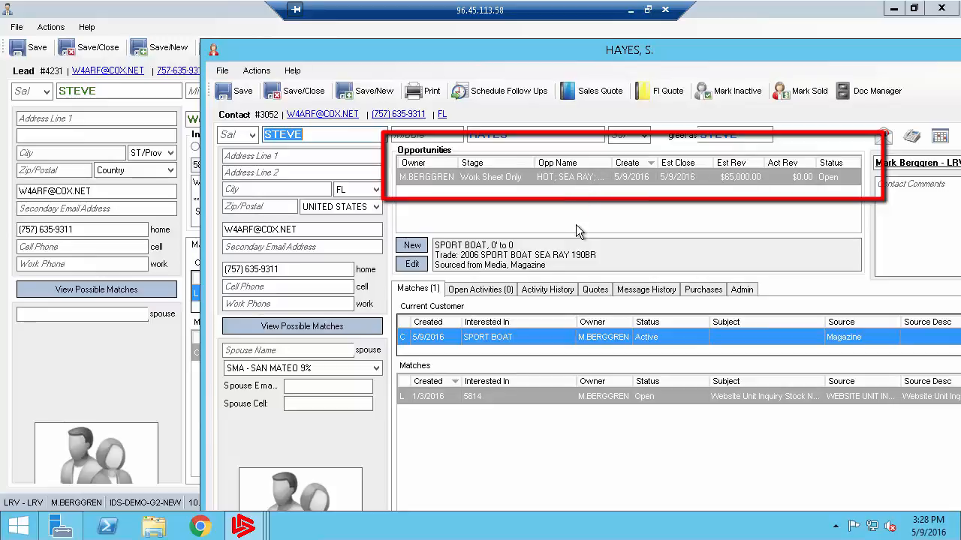
{"action": "left_click", "coordinate": [843, 50]}
{"action": "left_click_drag", "start_coordinate": [719, 67], "coordinate": [659, 77]}
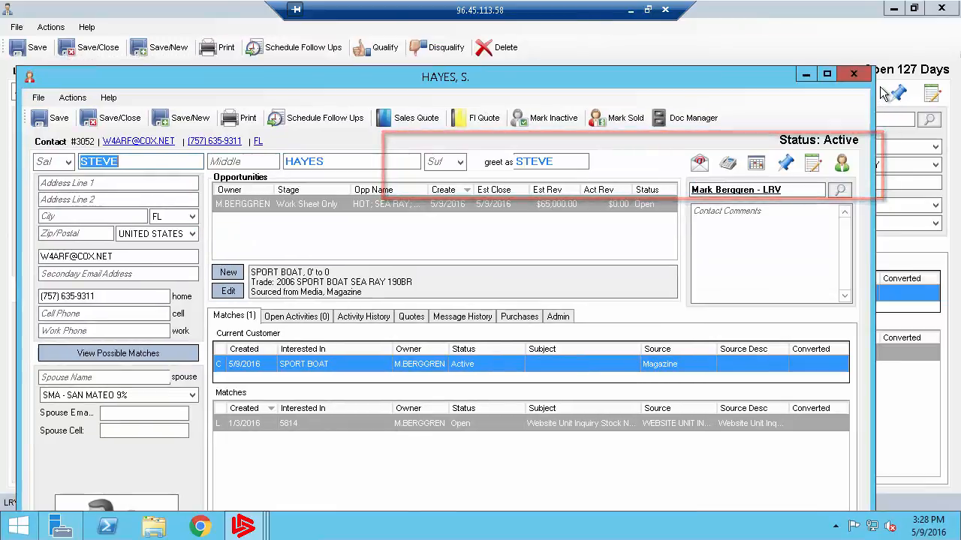
{"action": "left_click", "coordinate": [855, 75]}
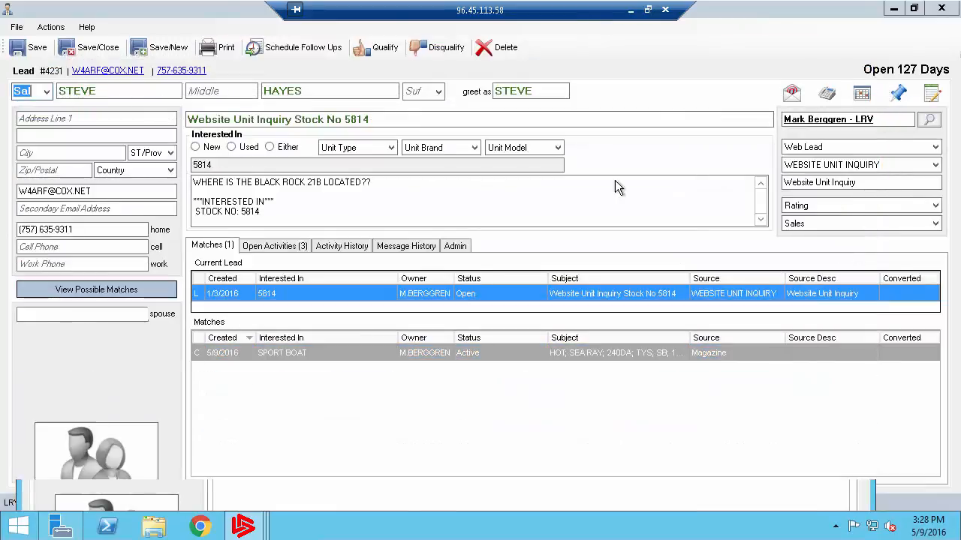
In the lead's open "Per your request" email, insert the "Mark 1" picture below the opening hours, and send and complete the email.
{"action": "left_click", "coordinate": [260, 246]}
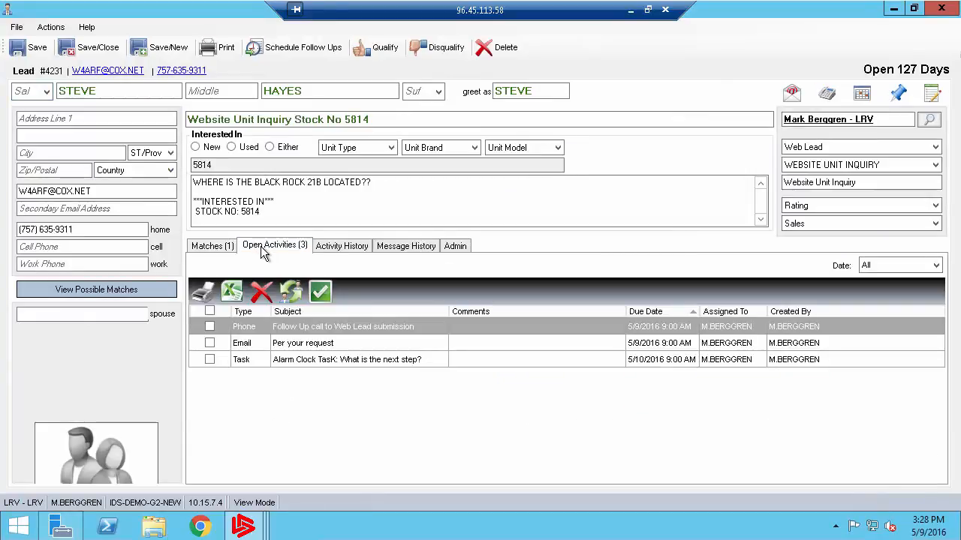
{"action": "double_click", "coordinate": [312, 343]}
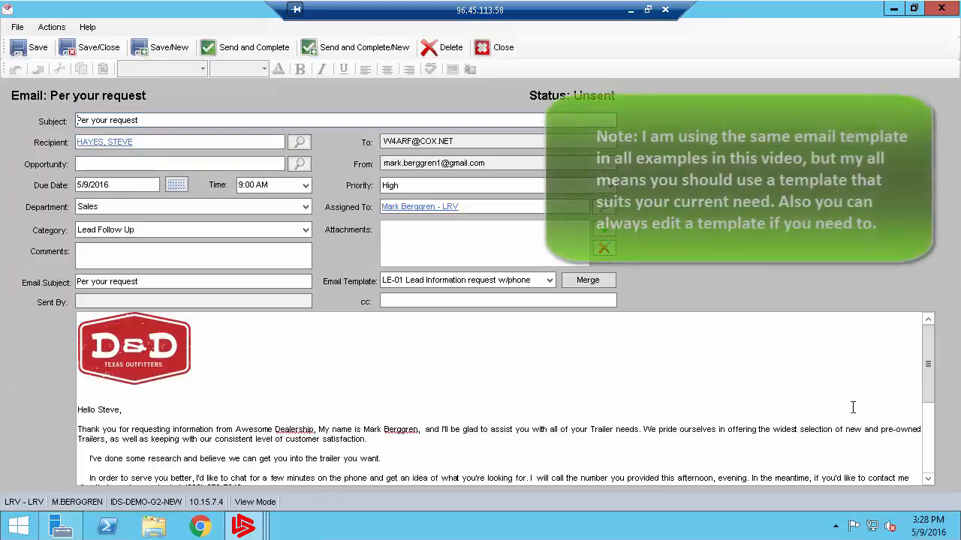
{"action": "left_click_drag", "start_coordinate": [928, 368], "coordinate": [928, 417]}
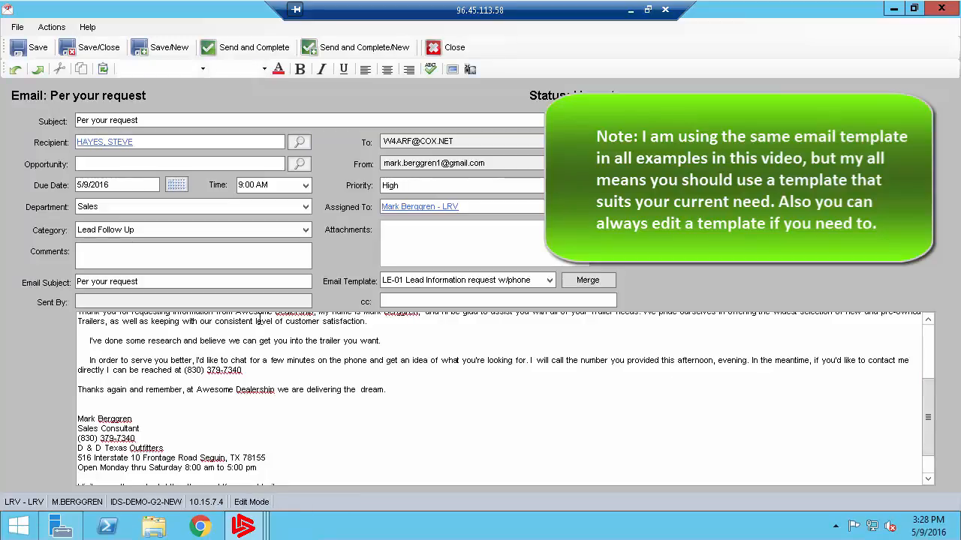
{"action": "left_click", "coordinate": [536, 279]}
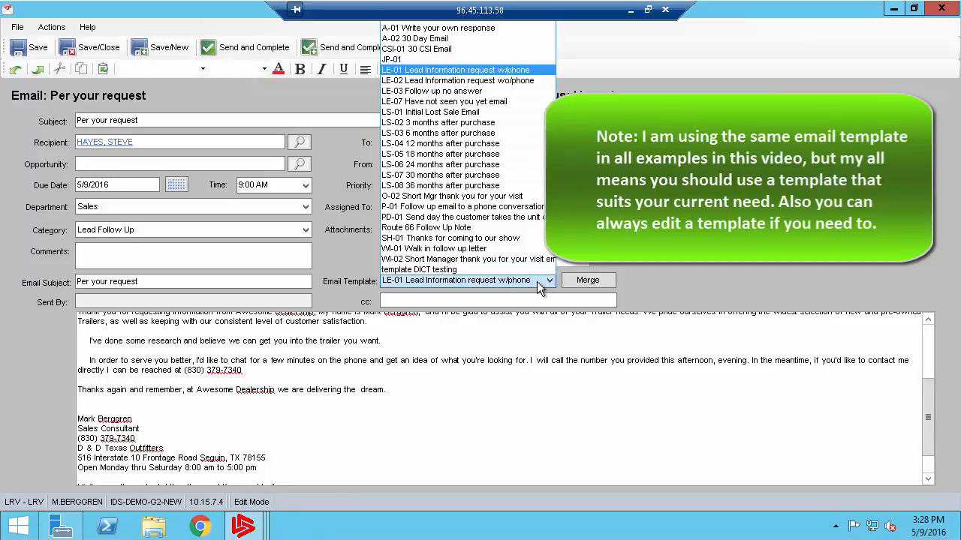
{"action": "key", "text": "Escape"}
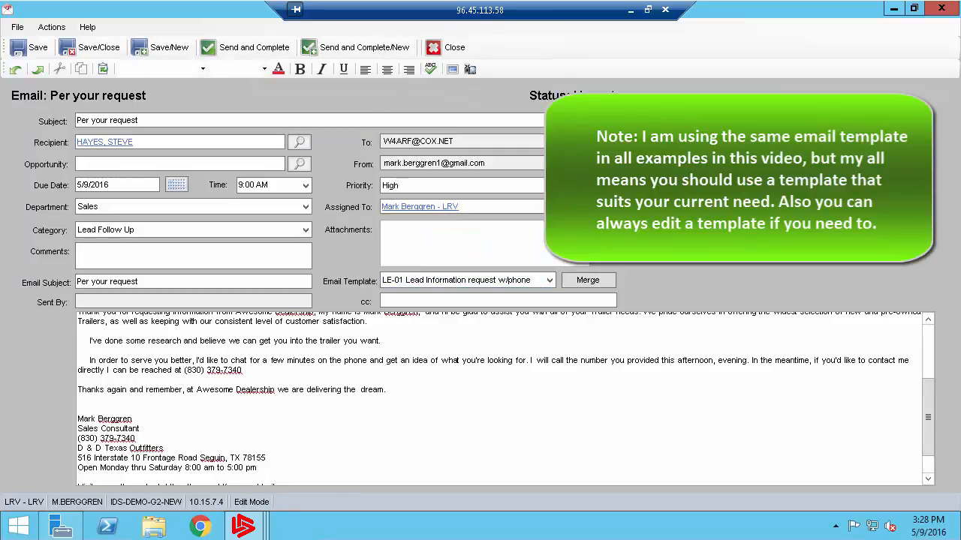
{"action": "left_click", "coordinate": [85, 478]}
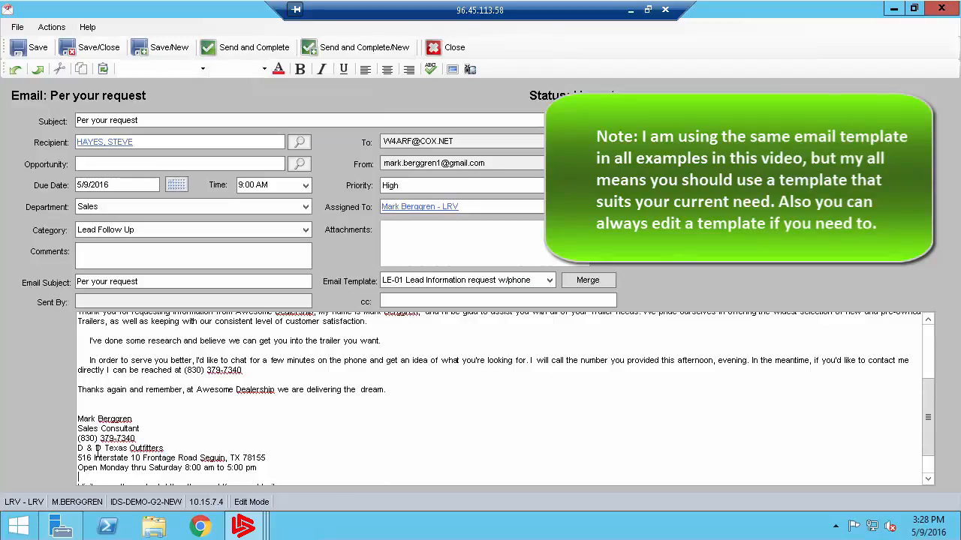
{"action": "left_click", "coordinate": [453, 69]}
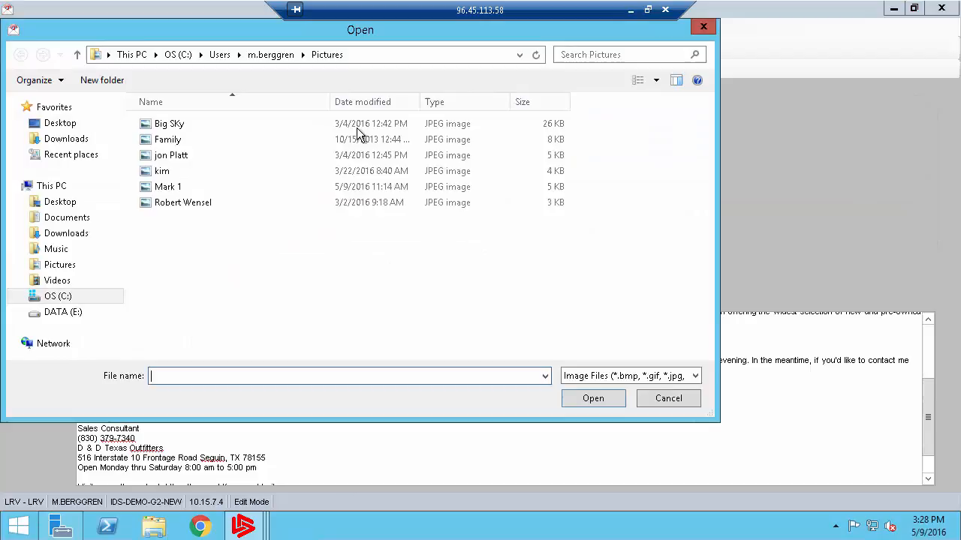
{"action": "left_click", "coordinate": [166, 187]}
{"action": "left_click", "coordinate": [592, 399]}
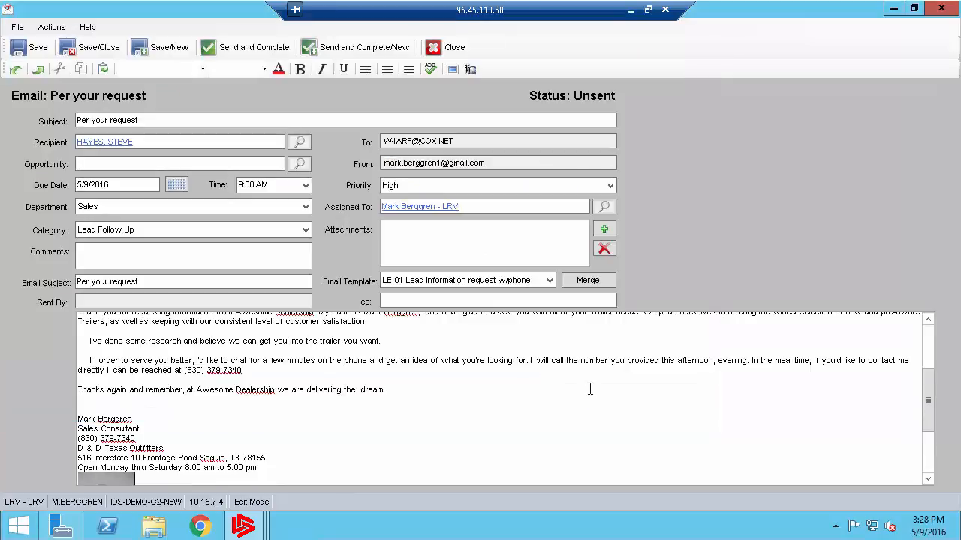
{"action": "left_click", "coordinate": [247, 50]}
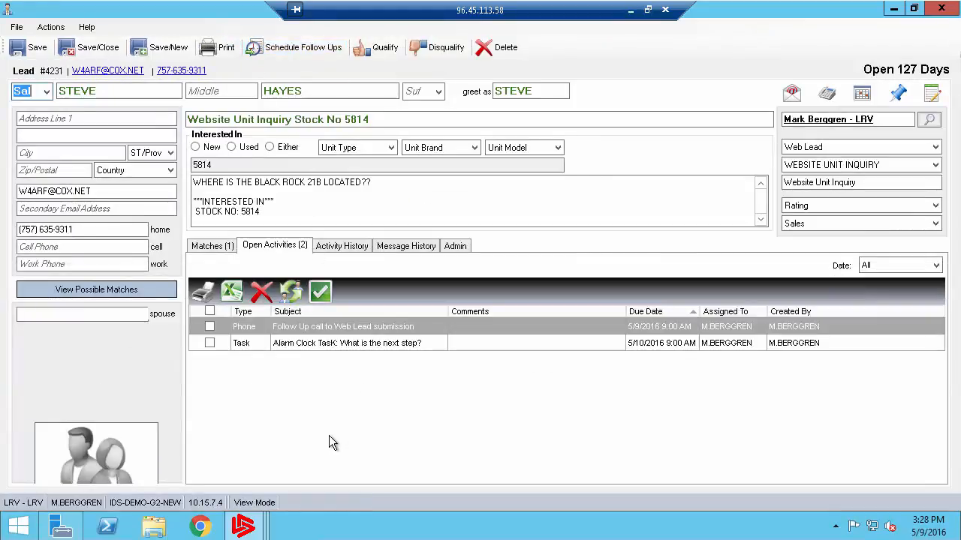
Enter "Call notes" as the comment on the lead's follow-up phone call, mark it completed and start a new phone call record.
{"action": "double_click", "coordinate": [290, 337]}
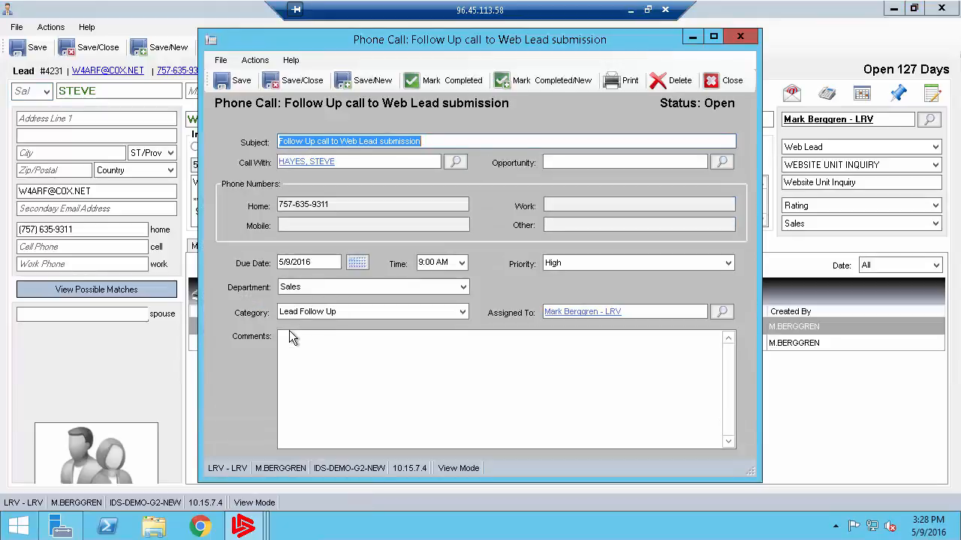
{"action": "left_click", "coordinate": [304, 339]}
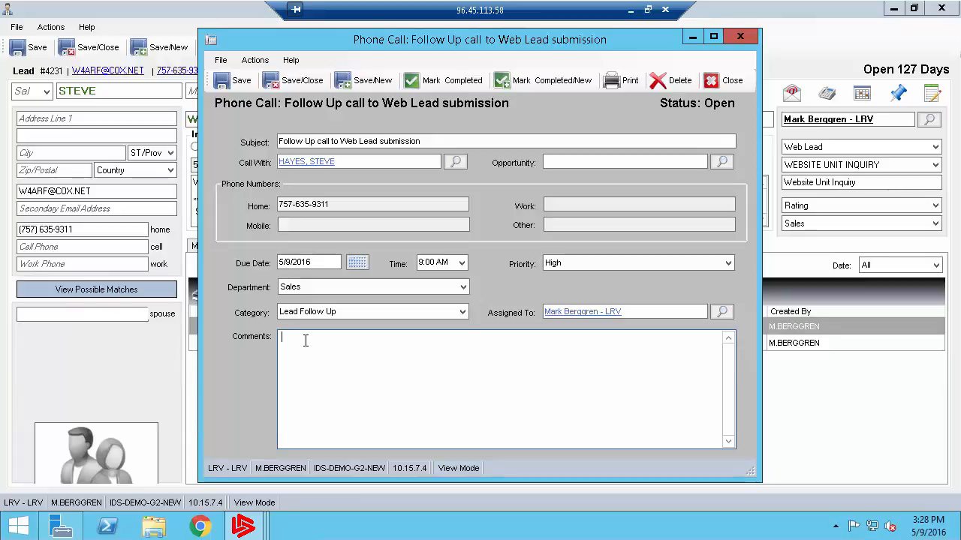
{"action": "type", "text": "cA"}
{"action": "key", "text": "BackSpace"}
{"action": "key", "text": "BackSpace"}
{"action": "key", "text": "BackSpace"}
{"action": "key", "text": "BackSpace"}
{"action": "key", "text": "BackSpace"}
{"action": "type", "text": "Call notes"}
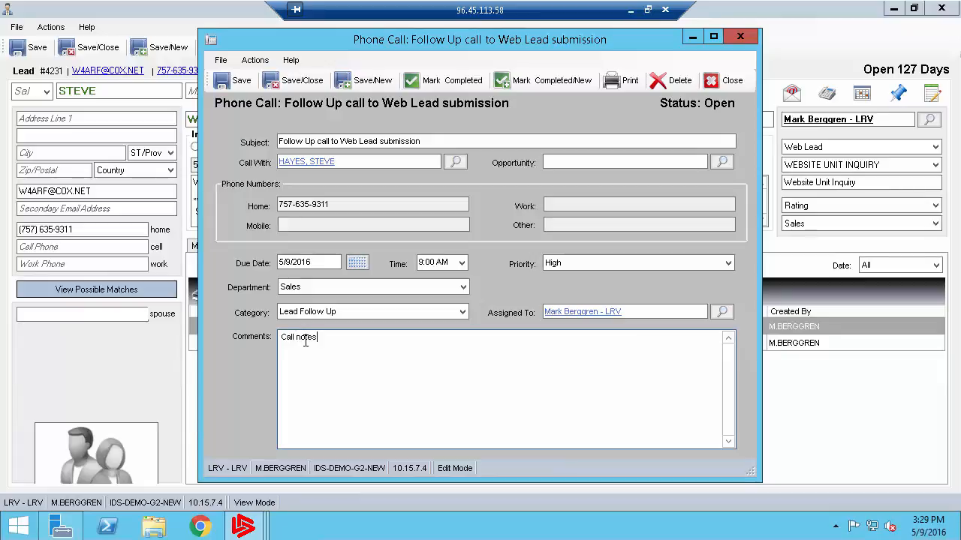
{"action": "left_click", "coordinate": [546, 86]}
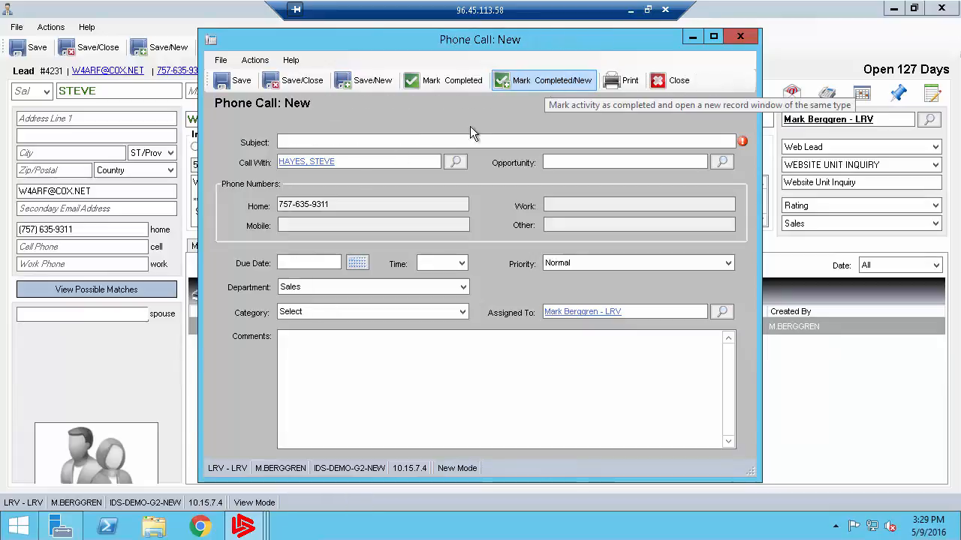
Fill in the new phone call with subject "F/U Call", due 5/12/2016 at 3:00 PM, and save and close it.
{"action": "left_click", "coordinate": [304, 145]}
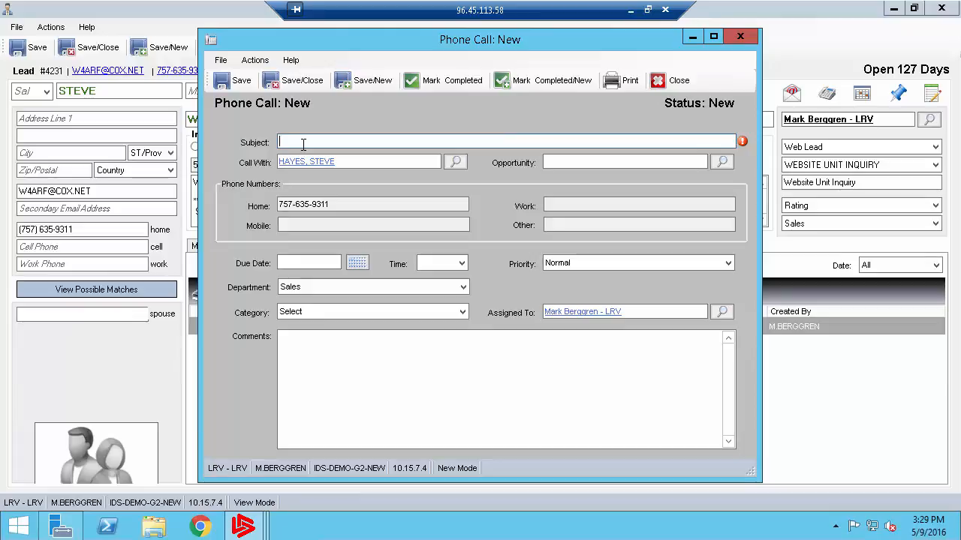
{"action": "type", "text": "F/U Call"}
{"action": "left_click", "coordinate": [300, 262]}
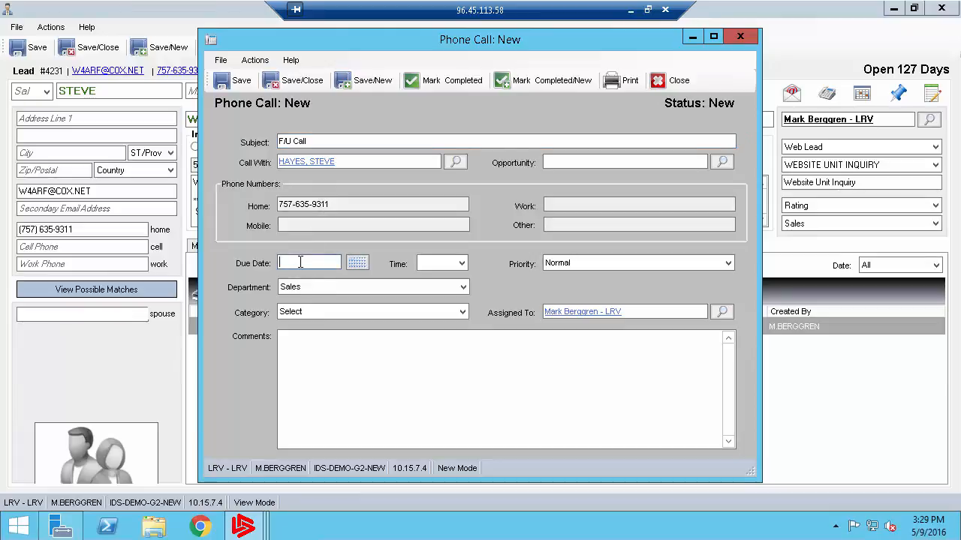
{"action": "type", "text": "5/12/2016"}
{"action": "key", "text": "Tab"}
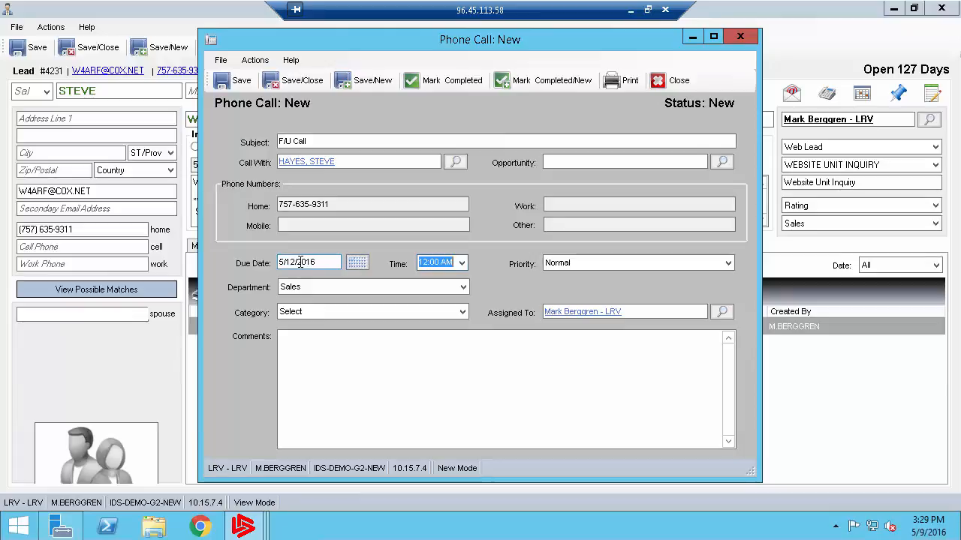
{"action": "type", "text": "3"}
{"action": "key", "text": "Tab"}
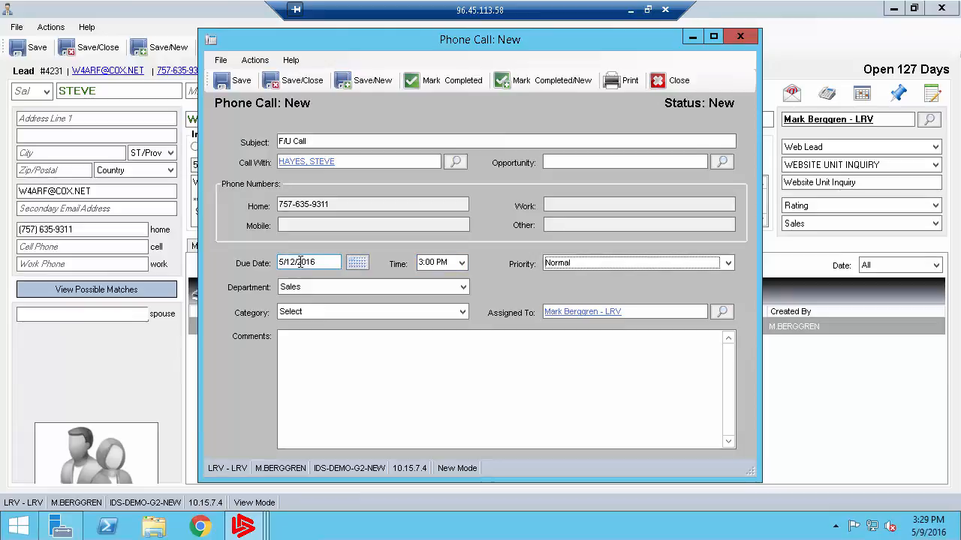
{"action": "left_click", "coordinate": [304, 87]}
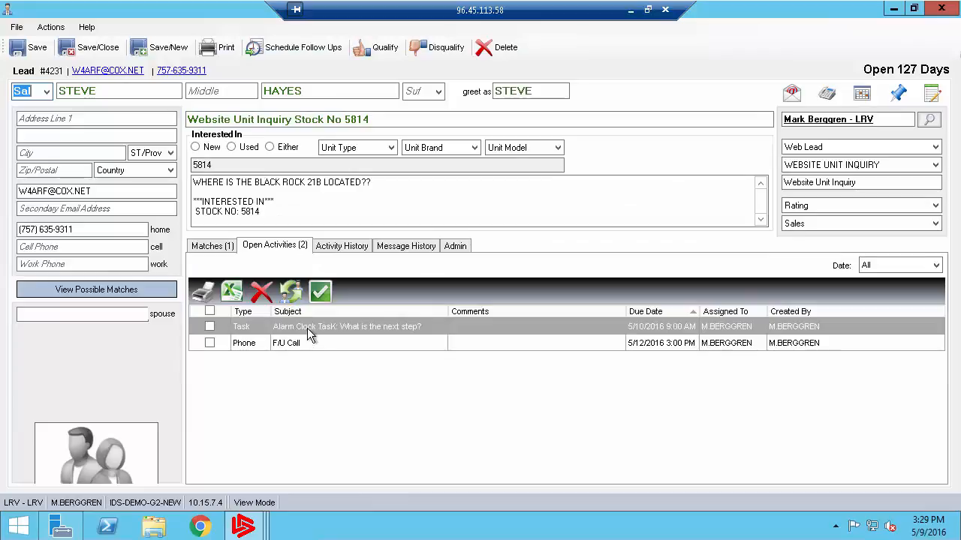
Delete the "Alarm Clock Task: What is the next step?" task from the lead's open activities.
{"action": "left_click", "coordinate": [209, 326]}
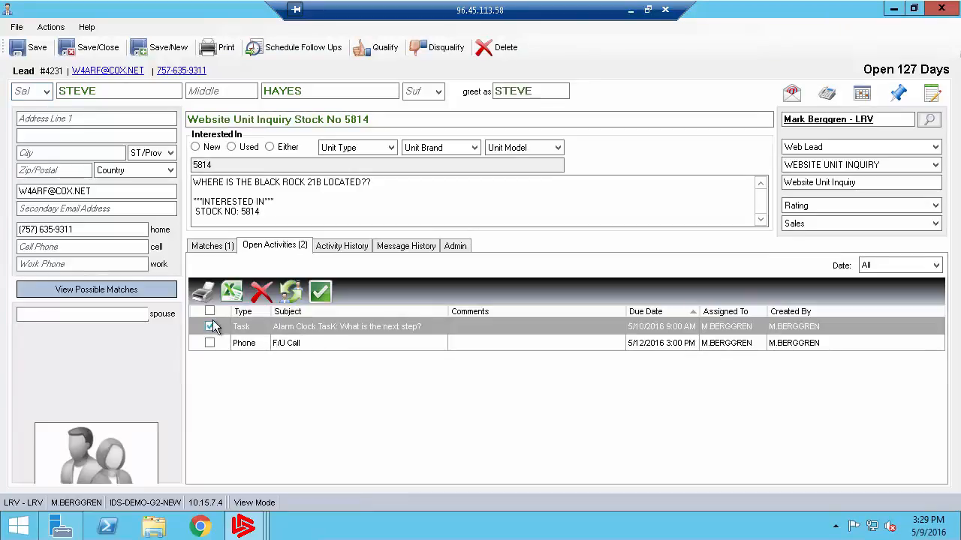
{"action": "left_click", "coordinate": [259, 294]}
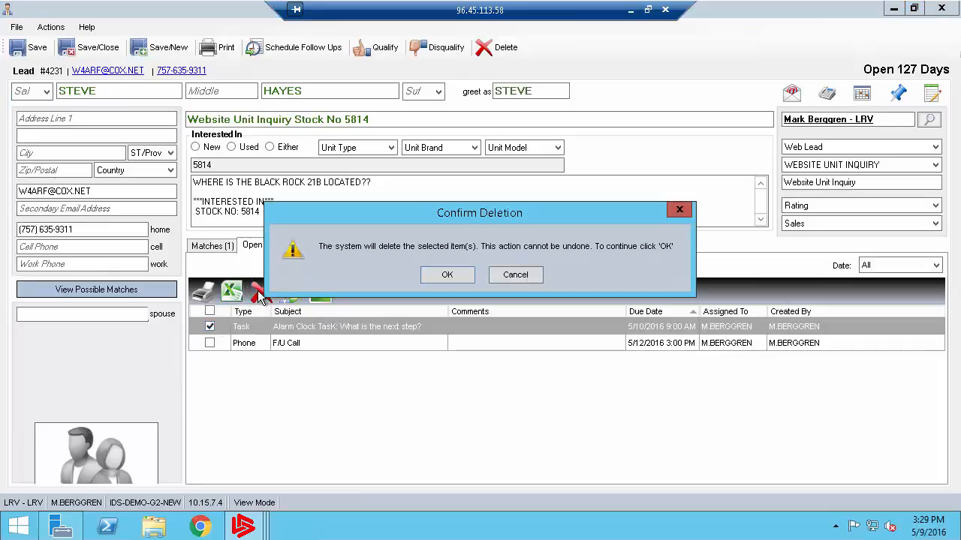
{"action": "left_click", "coordinate": [445, 275]}
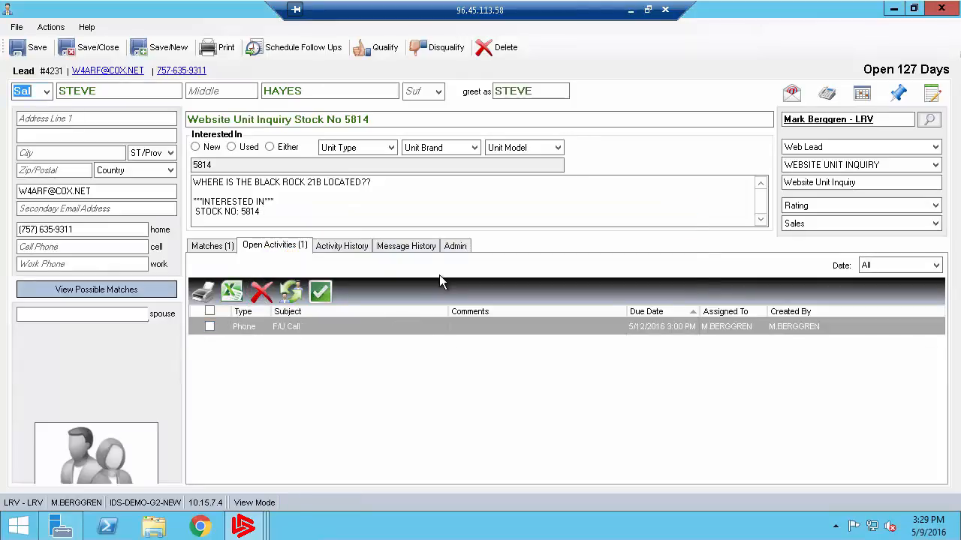
Qualify the lead into the matching existing contact without creating a new opportunity, moving its open lead activities.
{"action": "left_click", "coordinate": [378, 58]}
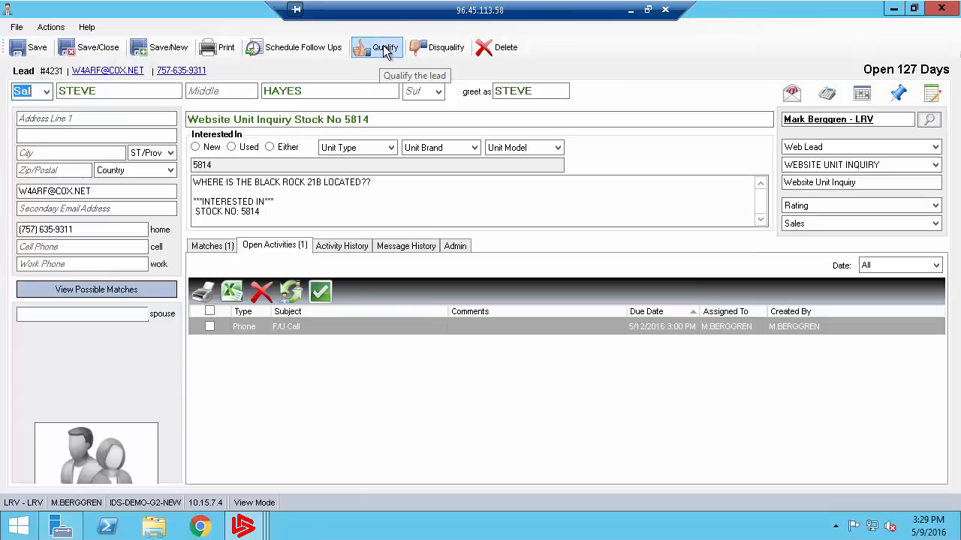
{"action": "left_click", "coordinate": [384, 47]}
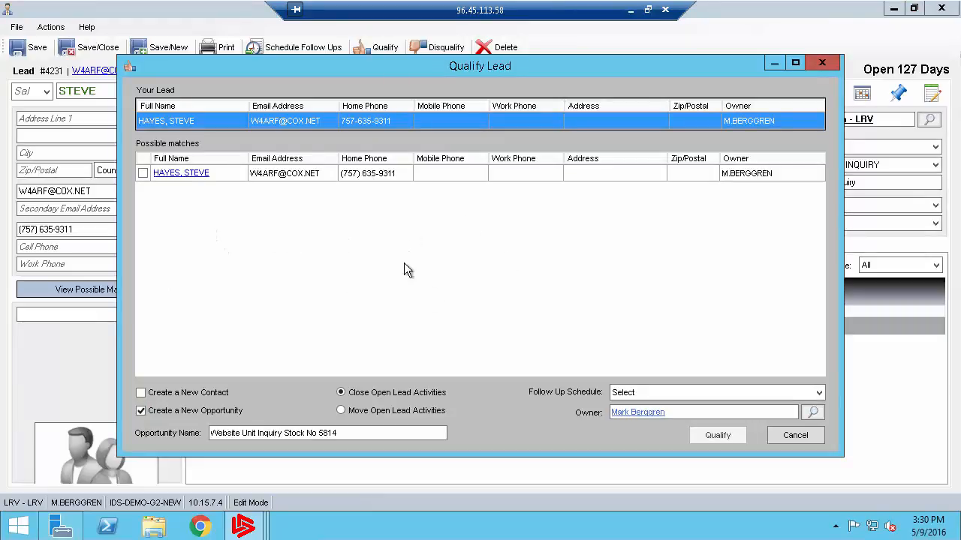
{"action": "left_click", "coordinate": [144, 175]}
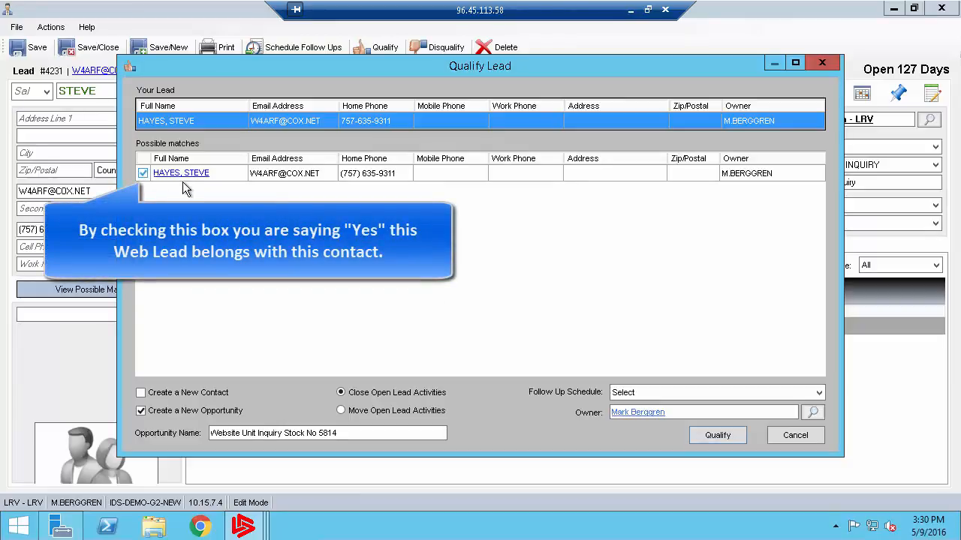
{"action": "left_click", "coordinate": [160, 423]}
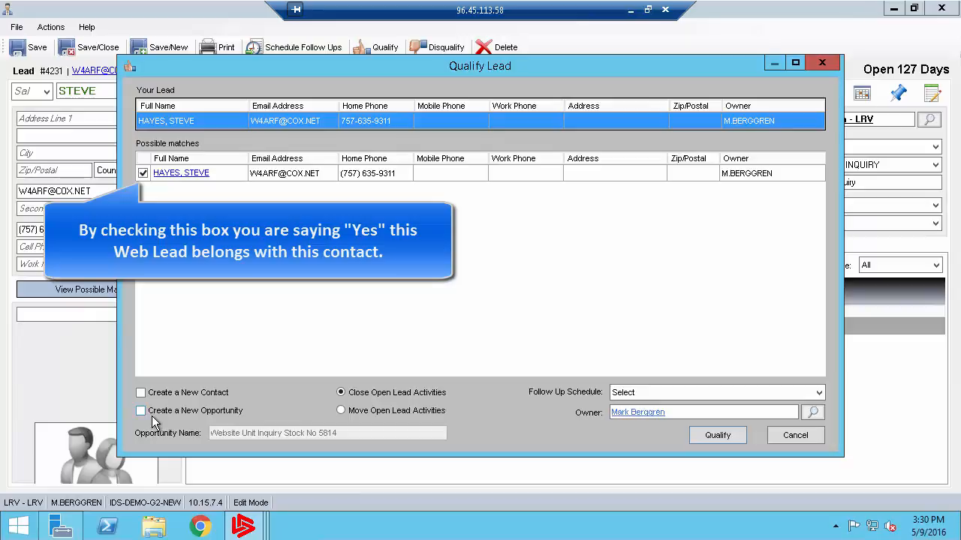
{"action": "left_click", "coordinate": [359, 411]}
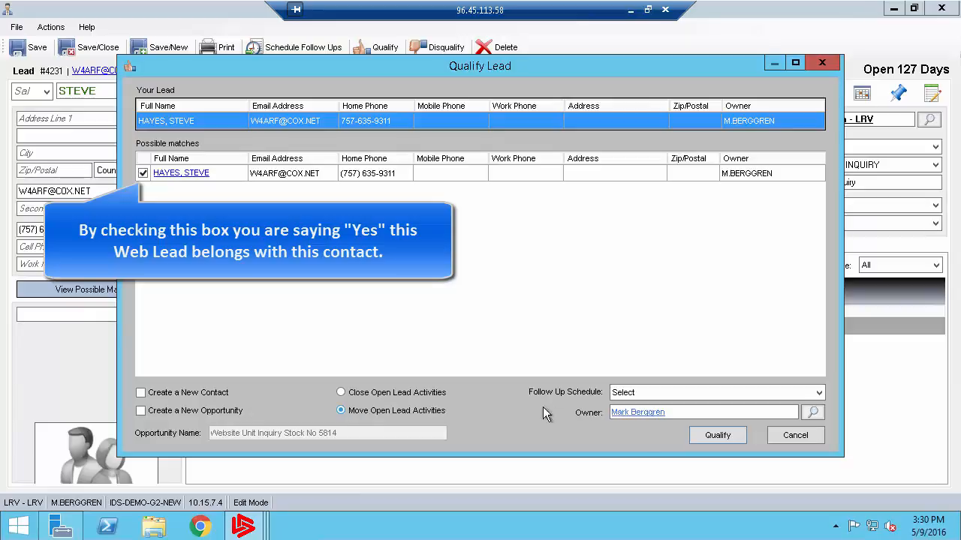
{"action": "left_click", "coordinate": [706, 438]}
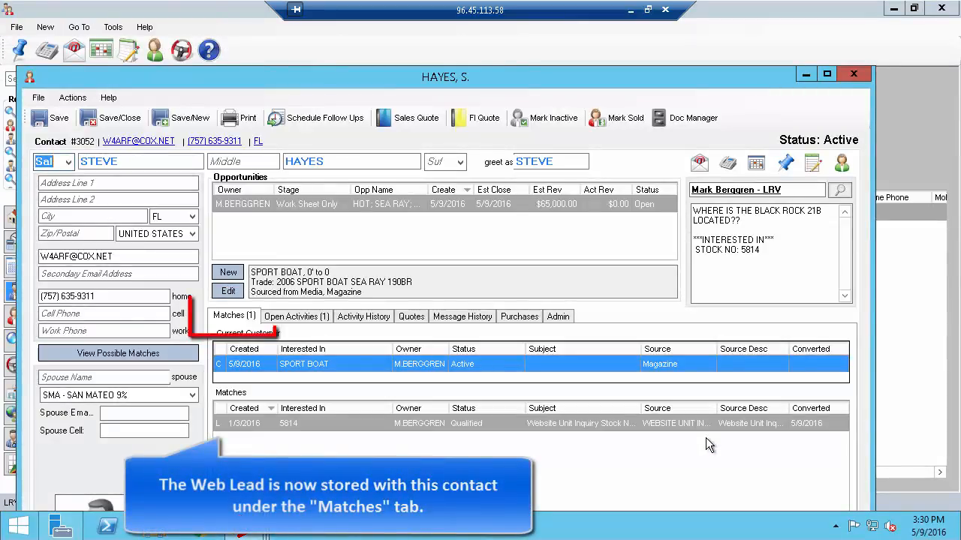
Review the qualified lead stored under the contact's matches and the contact's open activities, and close the contact record.
{"action": "double_click", "coordinate": [246, 428]}
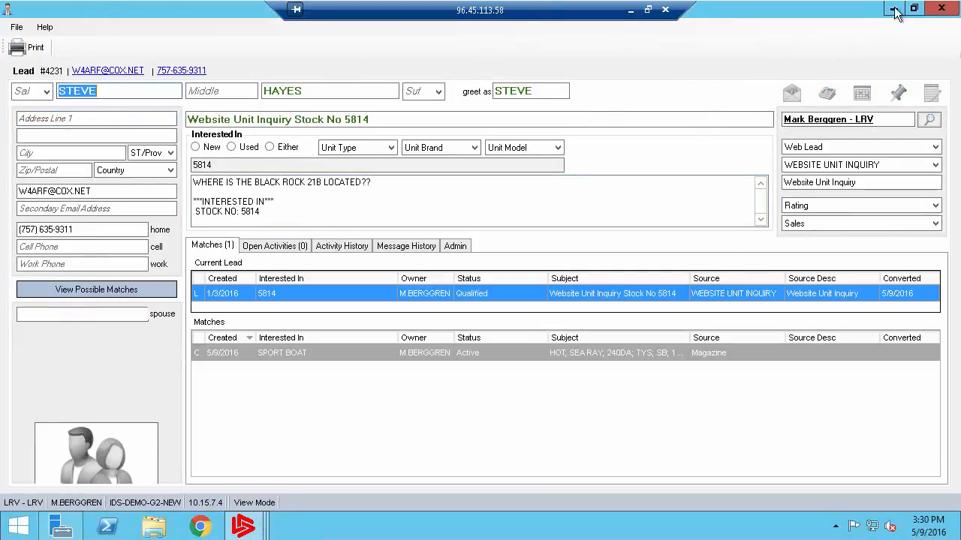
{"action": "left_click", "coordinate": [938, 9]}
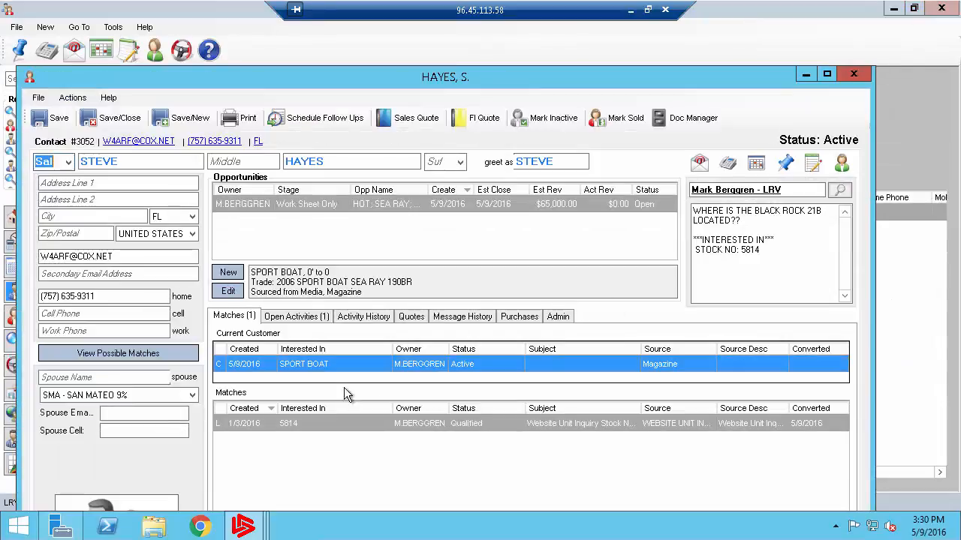
{"action": "left_click", "coordinate": [299, 316]}
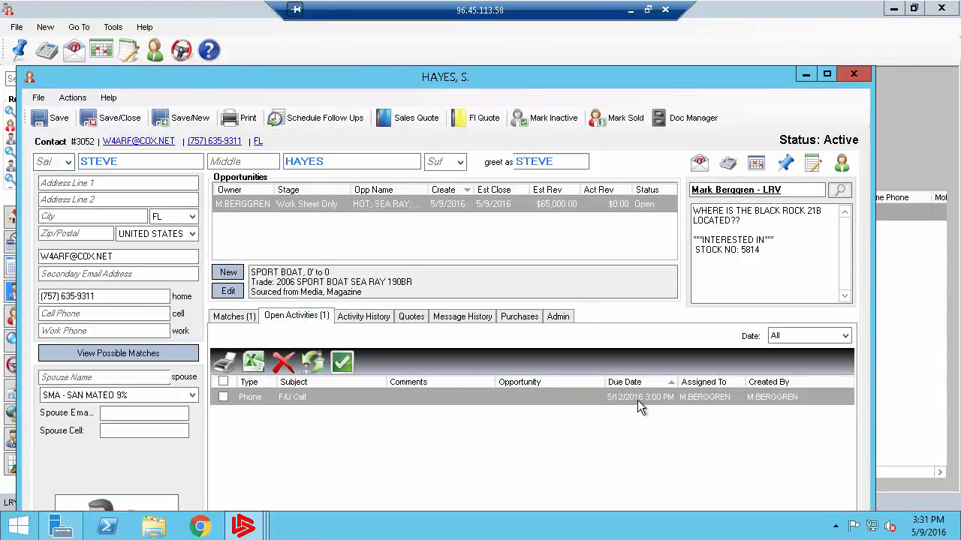
{"action": "left_click", "coordinate": [856, 75]}
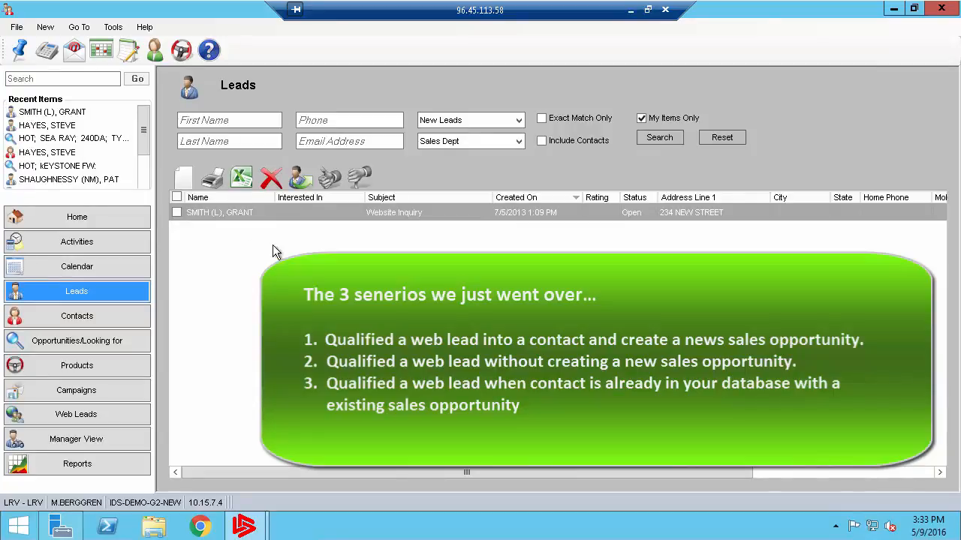
In the "Website Inquiry" lead's open "Per your request" email, insert the "Mark 1" picture below the opening hours, and send and complete the email.
{"action": "double_click", "coordinate": [212, 214]}
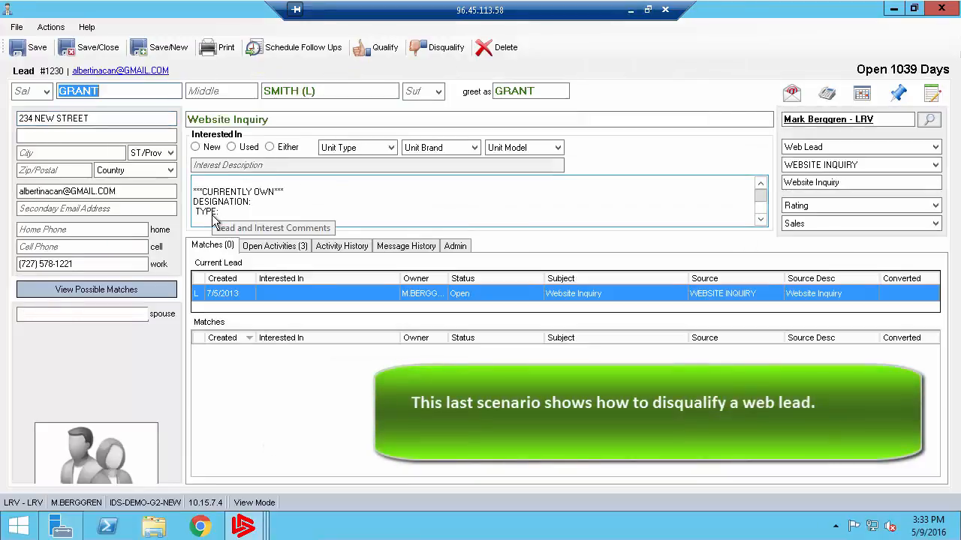
{"action": "left_click", "coordinate": [275, 248]}
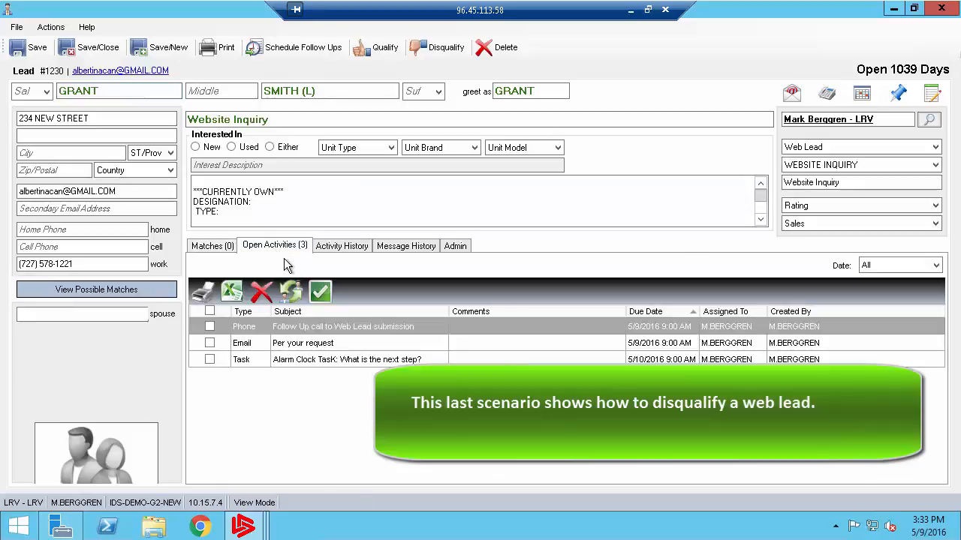
{"action": "double_click", "coordinate": [254, 344]}
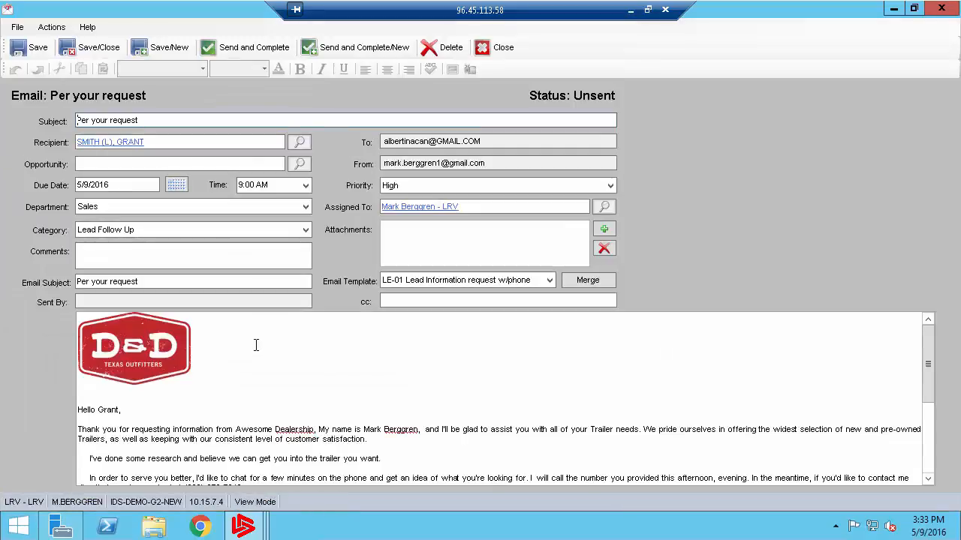
{"action": "left_click_drag", "start_coordinate": [929, 365], "coordinate": [928, 435]}
{"action": "left_click", "coordinate": [80, 443]}
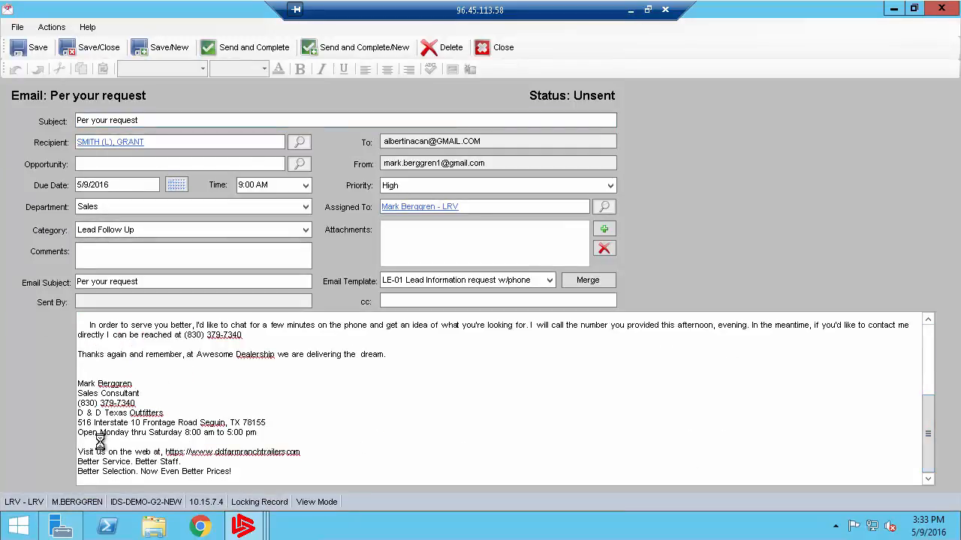
{"action": "left_click", "coordinate": [454, 69]}
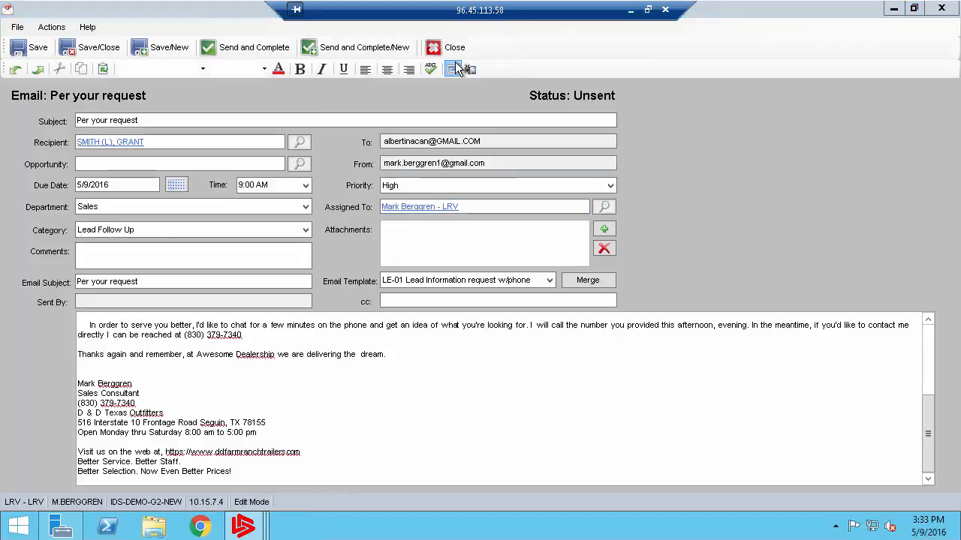
{"action": "left_click", "coordinate": [165, 189]}
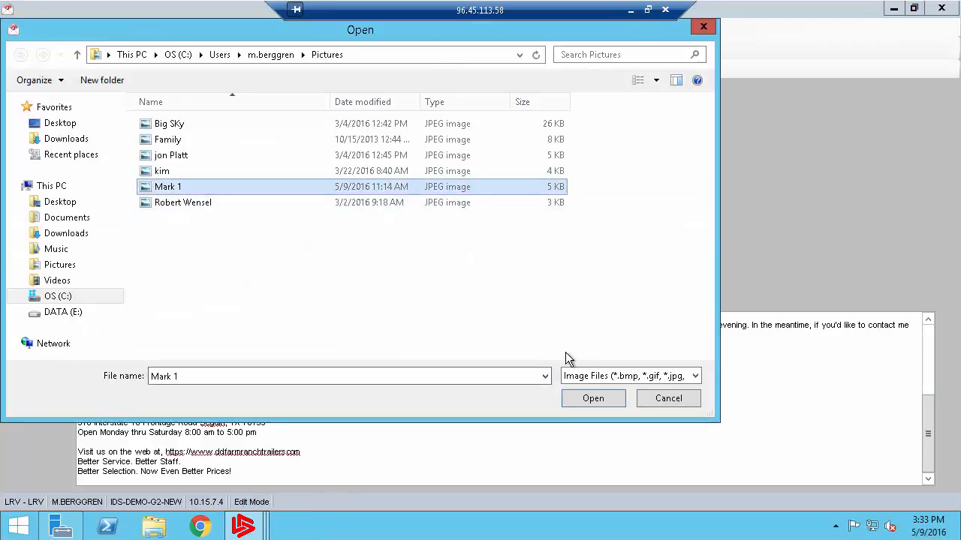
{"action": "left_click", "coordinate": [582, 399]}
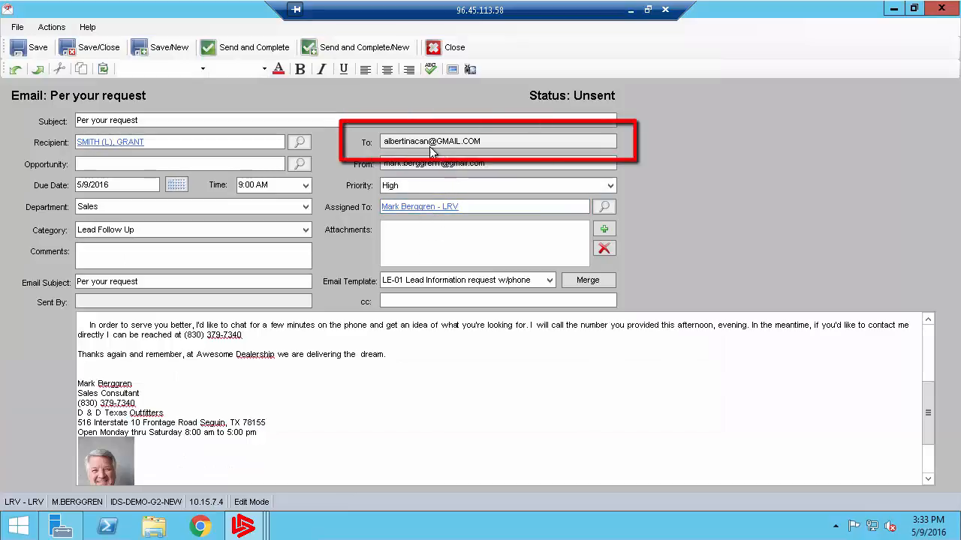
{"action": "left_click", "coordinate": [399, 140]}
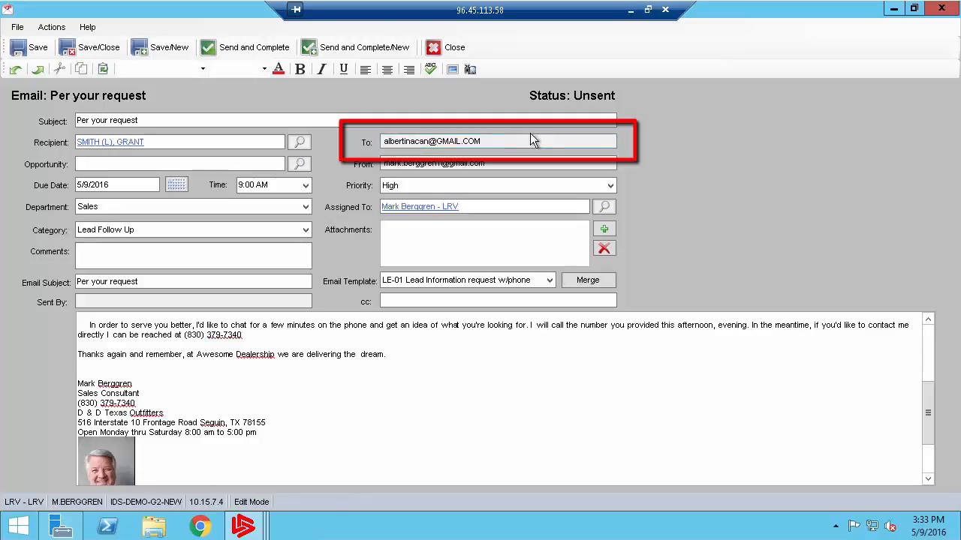
{"action": "left_click", "coordinate": [257, 58]}
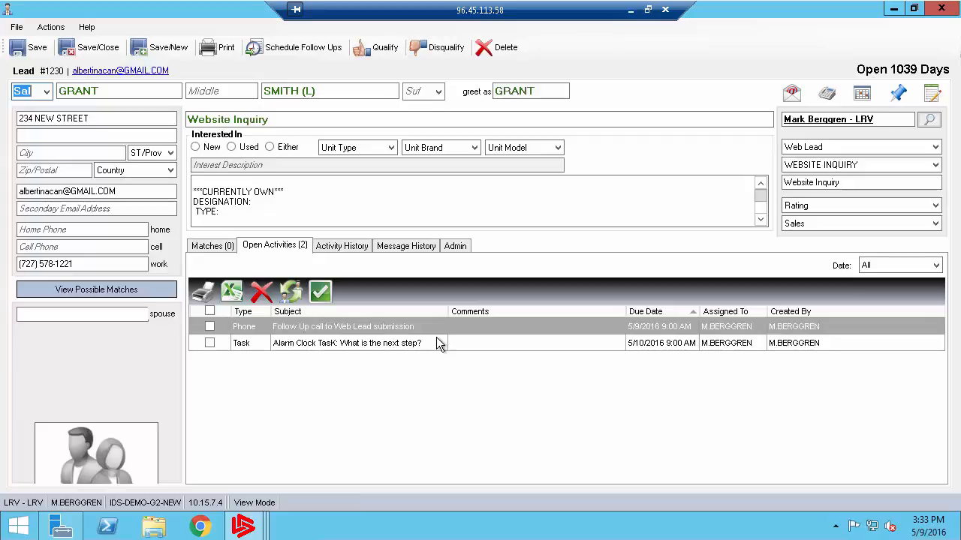
Enter "NIS and email bad" as the comment on the lead's follow-up phone call and mark the call completed.
{"action": "double_click", "coordinate": [367, 334]}
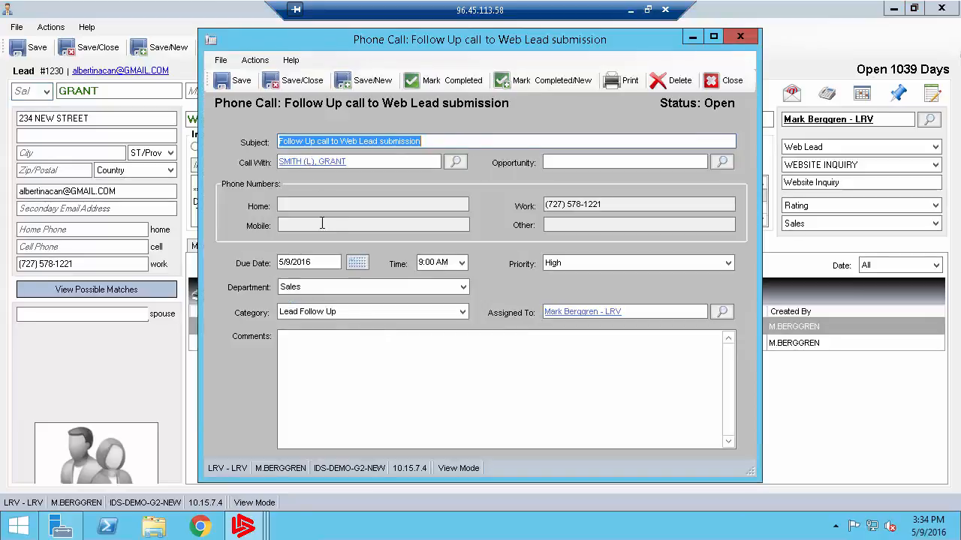
{"action": "left_click", "coordinate": [301, 337]}
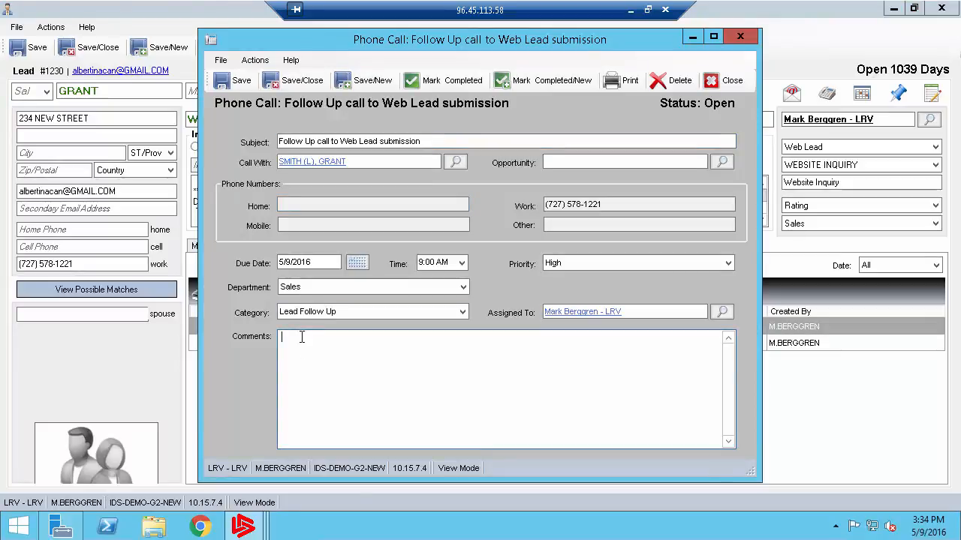
{"action": "type", "text": "NU"}
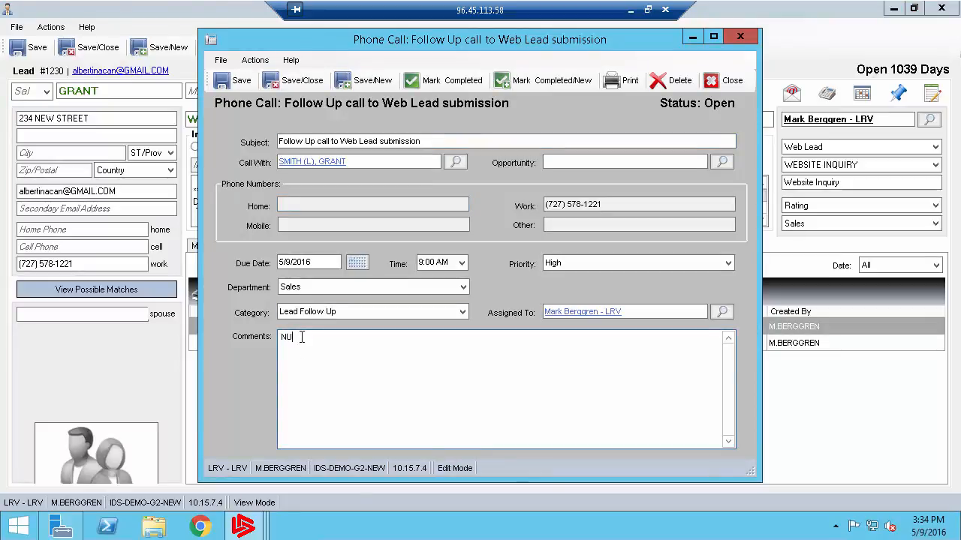
{"action": "key", "text": "BackSpace"}
{"action": "type", "text": "IS and "}
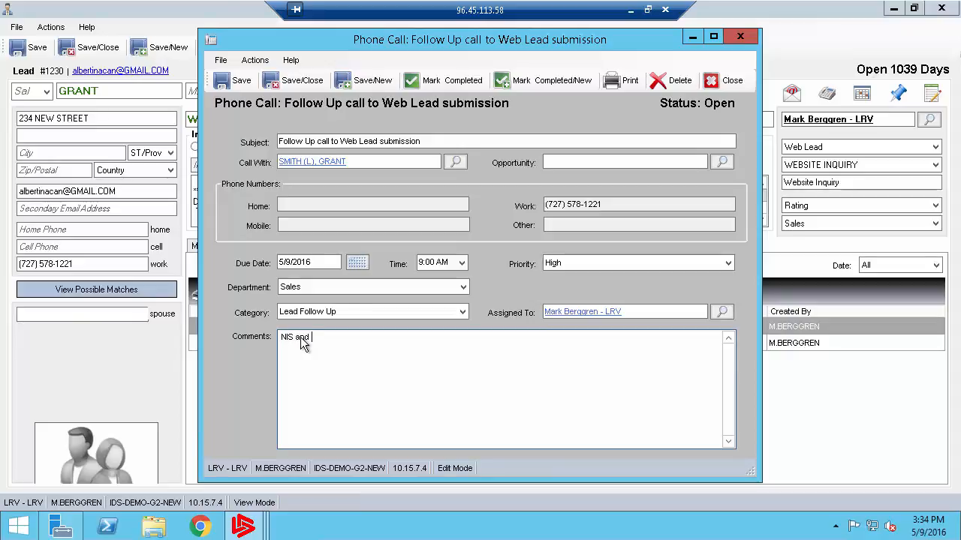
{"action": "type", "text": "email bad"}
{"action": "left_click", "coordinate": [451, 86]}
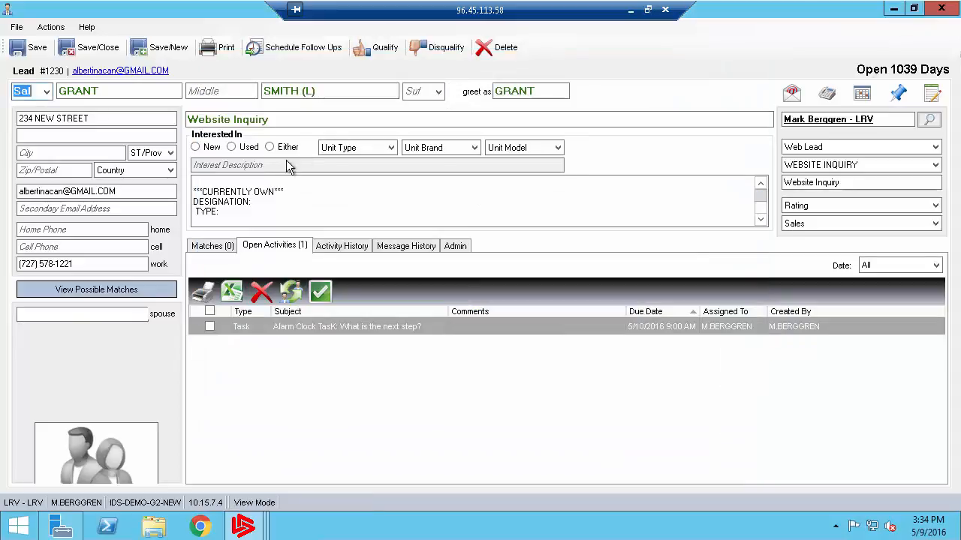
Add the comment "Both phone and email bad" to the "Website Inquiry" lead, save it and close the comments.
{"action": "double_click", "coordinate": [215, 179]}
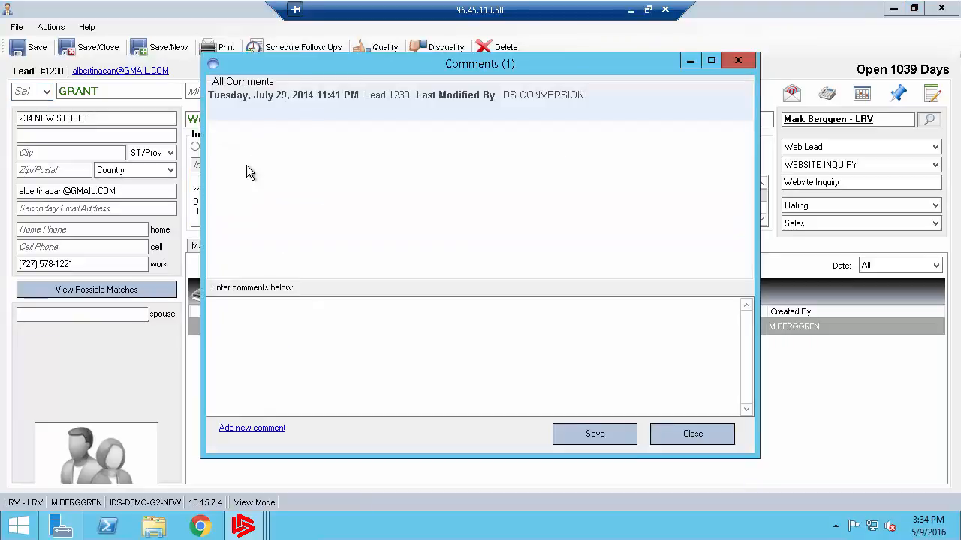
{"action": "left_click", "coordinate": [225, 325]}
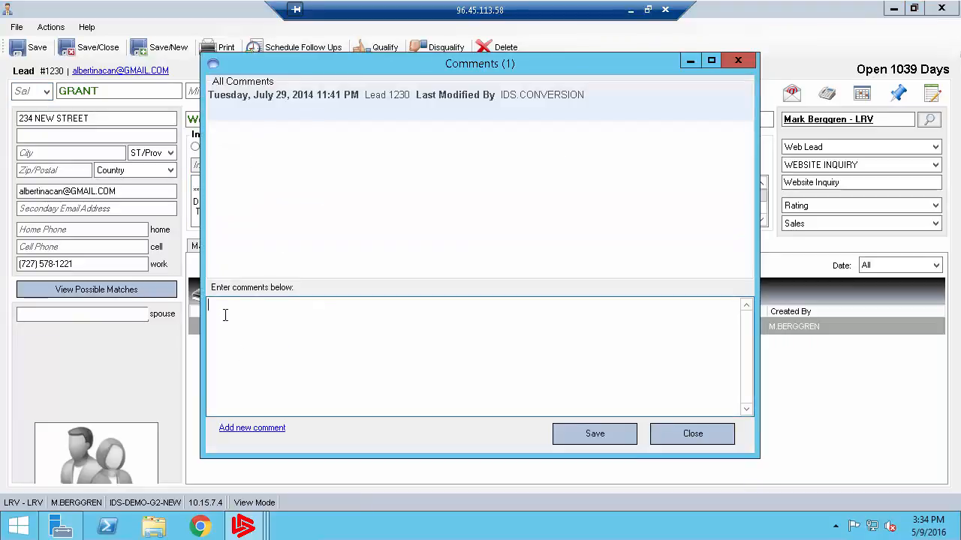
{"action": "type", "text": "Both phone and email bad"}
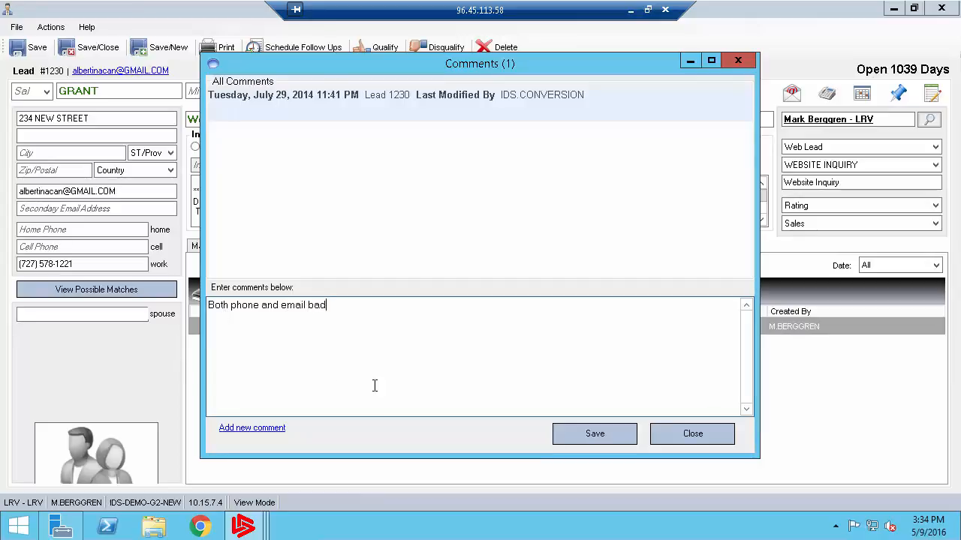
{"action": "left_click", "coordinate": [608, 438]}
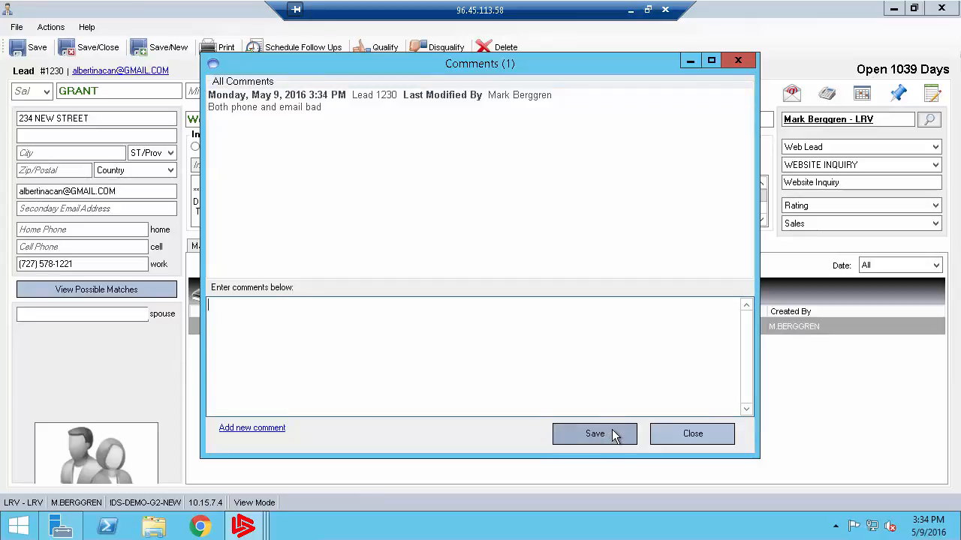
{"action": "left_click", "coordinate": [693, 434]}
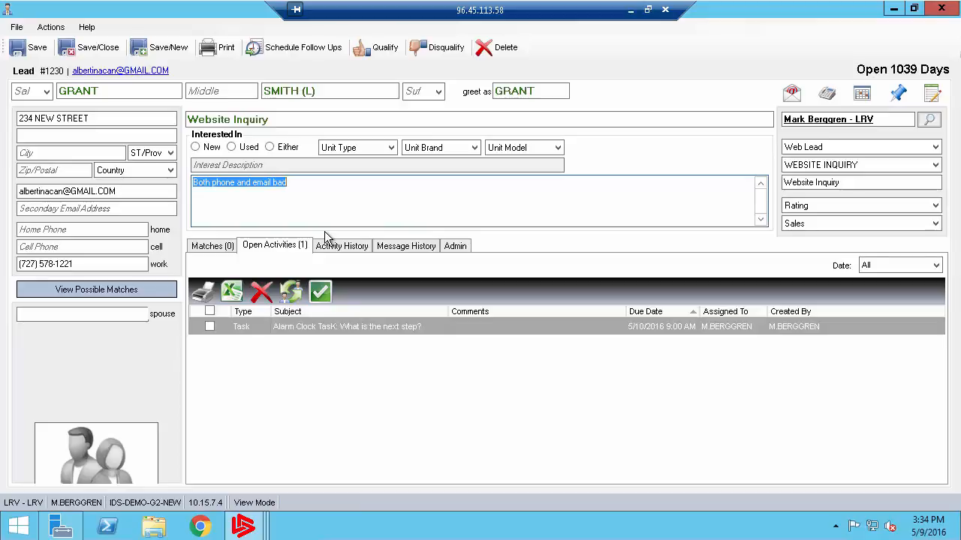
Disqualify the lead with the reason "Cannot Contact (info is Bogus)" and refresh the list of new leads.
{"action": "left_click", "coordinate": [440, 50]}
{"action": "left_click", "coordinate": [455, 243]}
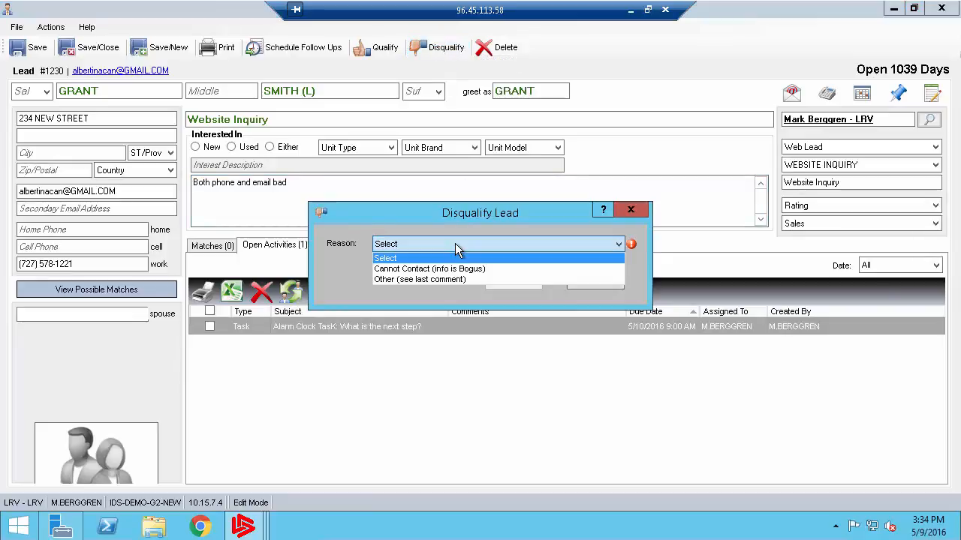
{"action": "left_click", "coordinate": [428, 268]}
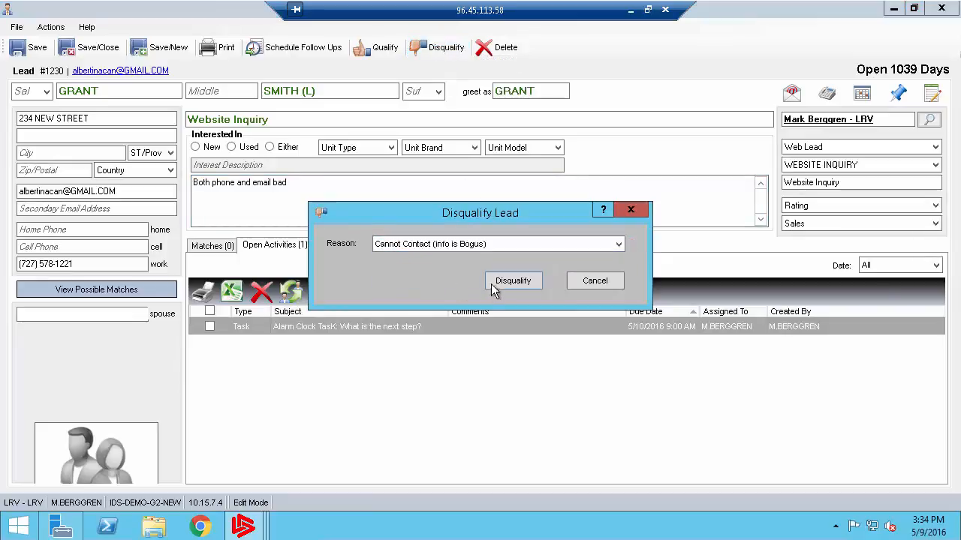
{"action": "left_click", "coordinate": [497, 284]}
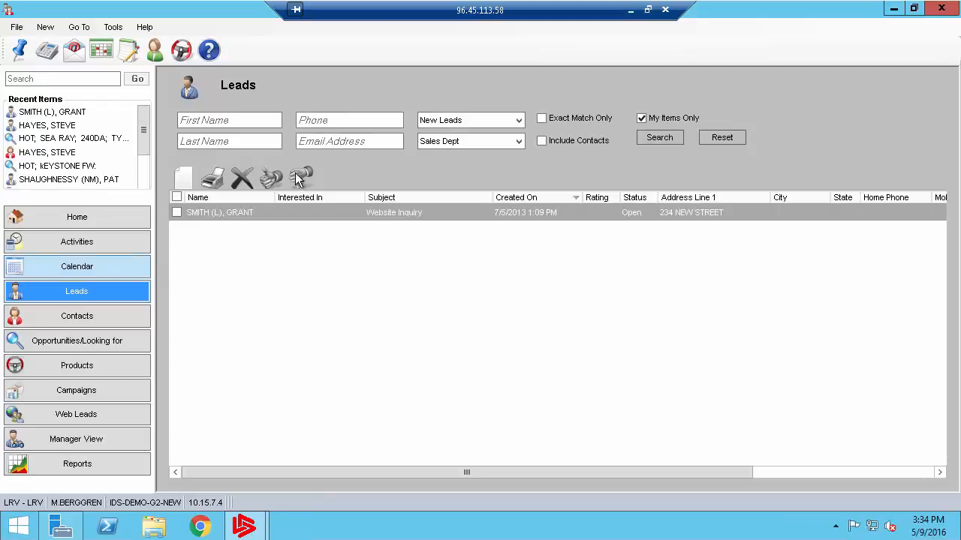
{"action": "left_click", "coordinate": [106, 292]}
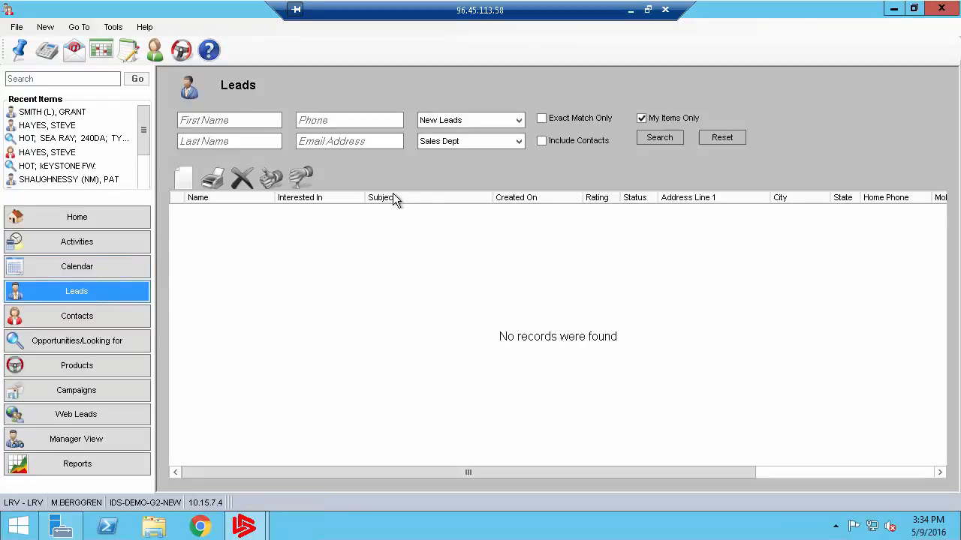
Search the disqualified leads, review the "Website Inquiry" lead created 7/5/2013, and return to the new leads list.
{"action": "left_click", "coordinate": [481, 122]}
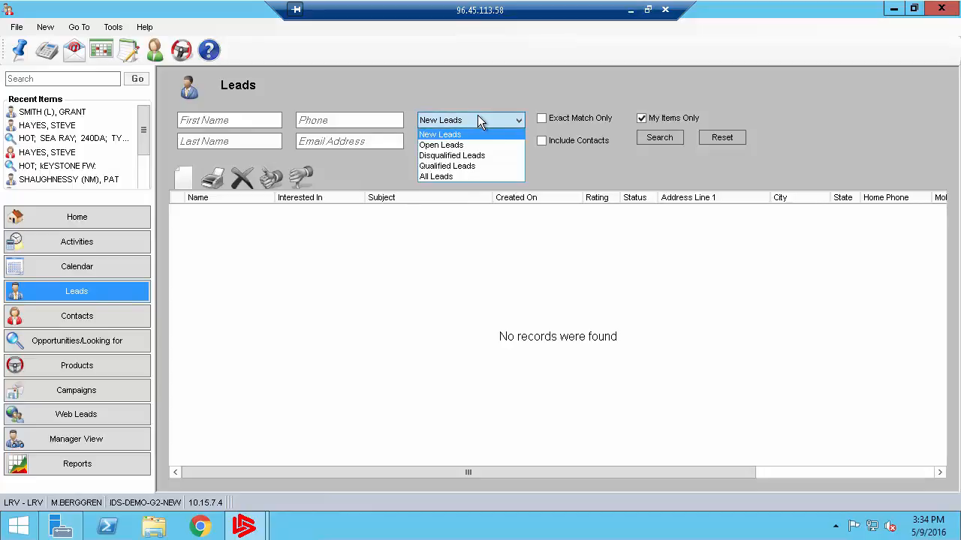
{"action": "left_click", "coordinate": [454, 157]}
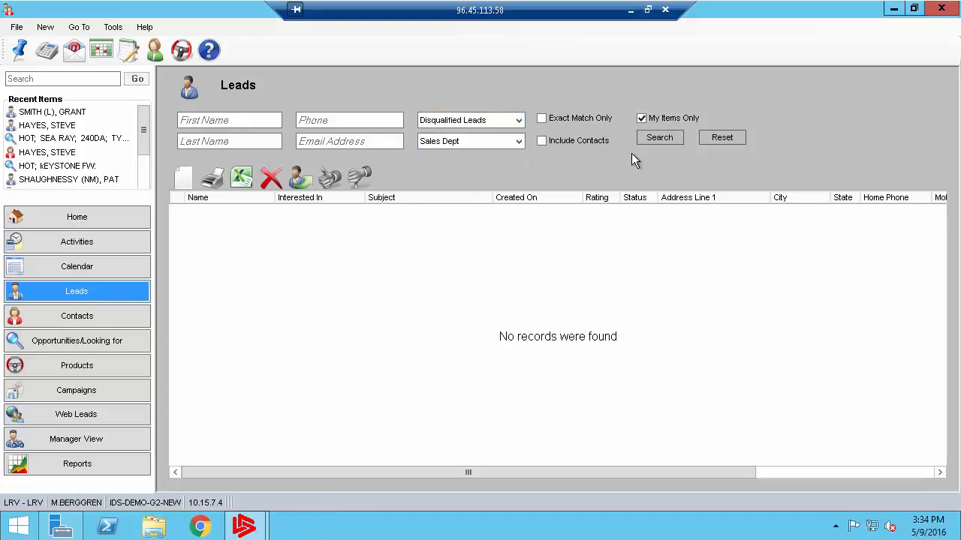
{"action": "left_click", "coordinate": [658, 139]}
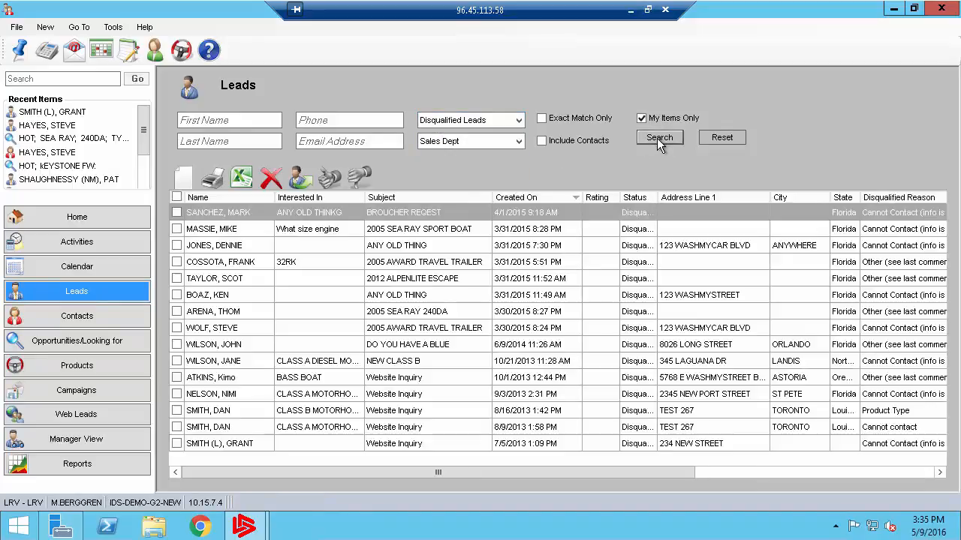
{"action": "double_click", "coordinate": [223, 443]}
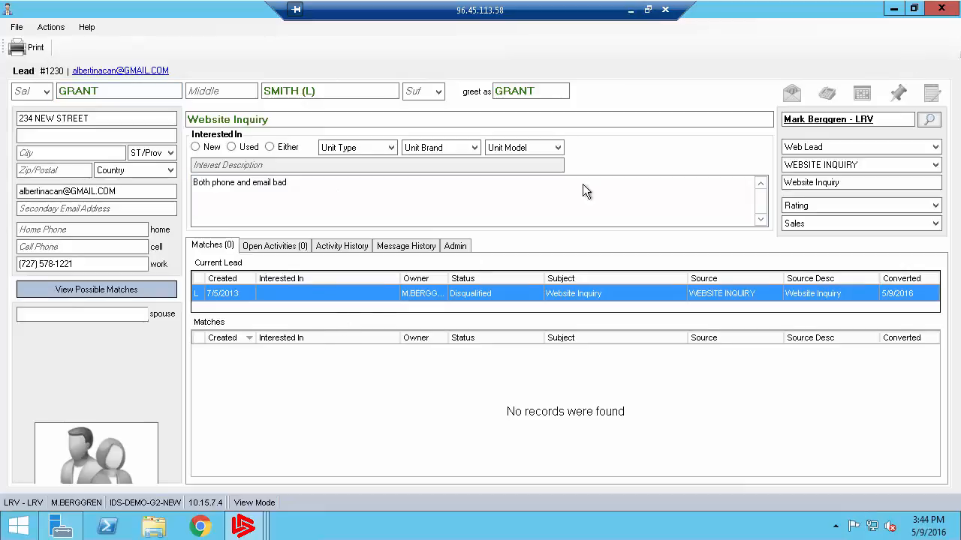
{"action": "left_click", "coordinate": [942, 9]}
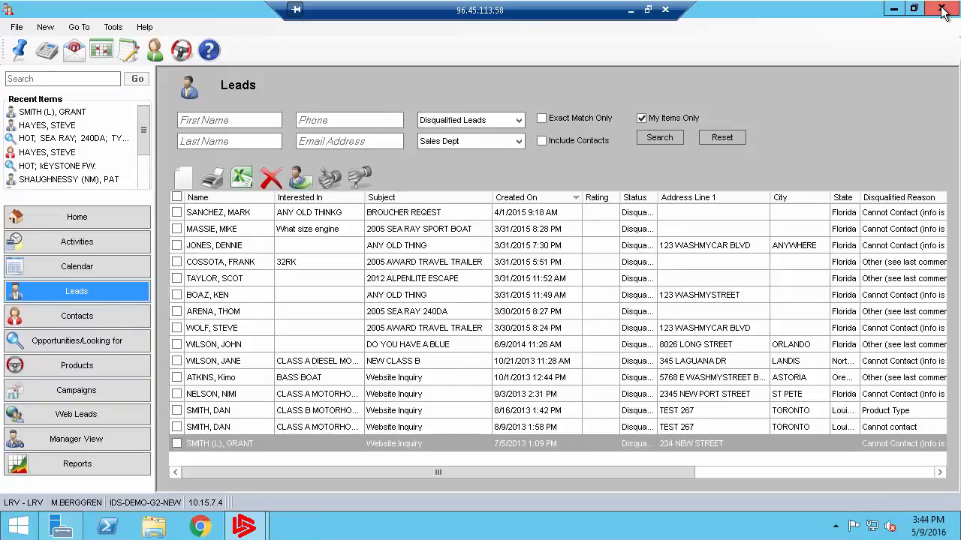
{"action": "left_click", "coordinate": [84, 300]}
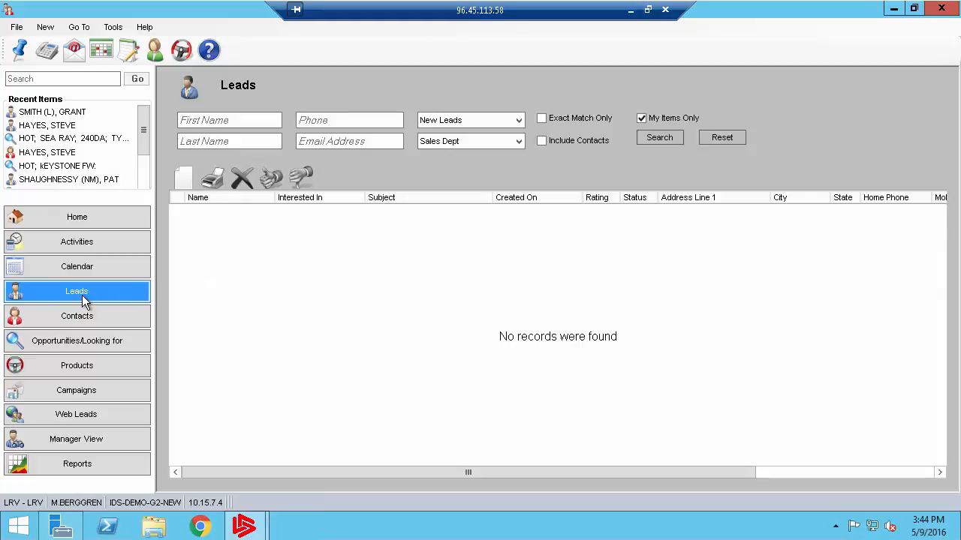